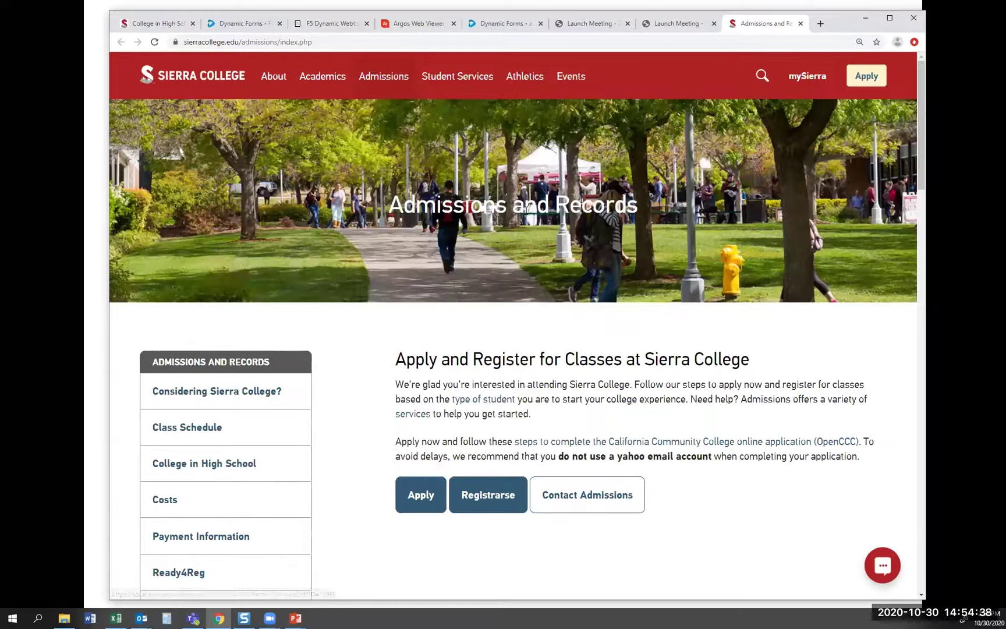
Go to Admissions > College in High School and expand 'Take Classes at Sierra College (Academic Enrichment Program)'
mouse_move(375, 77)
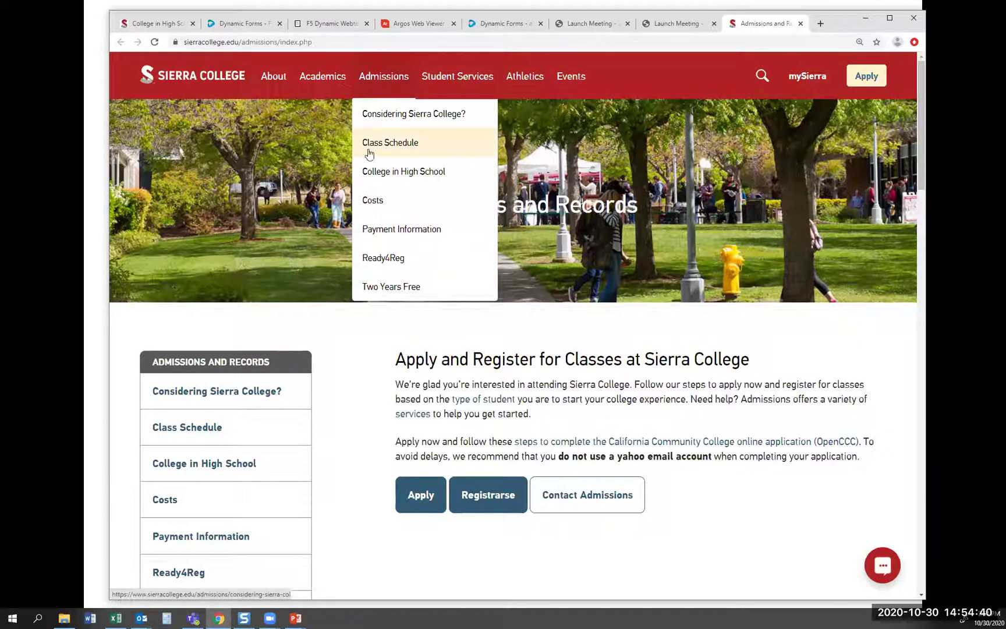
click(373, 169)
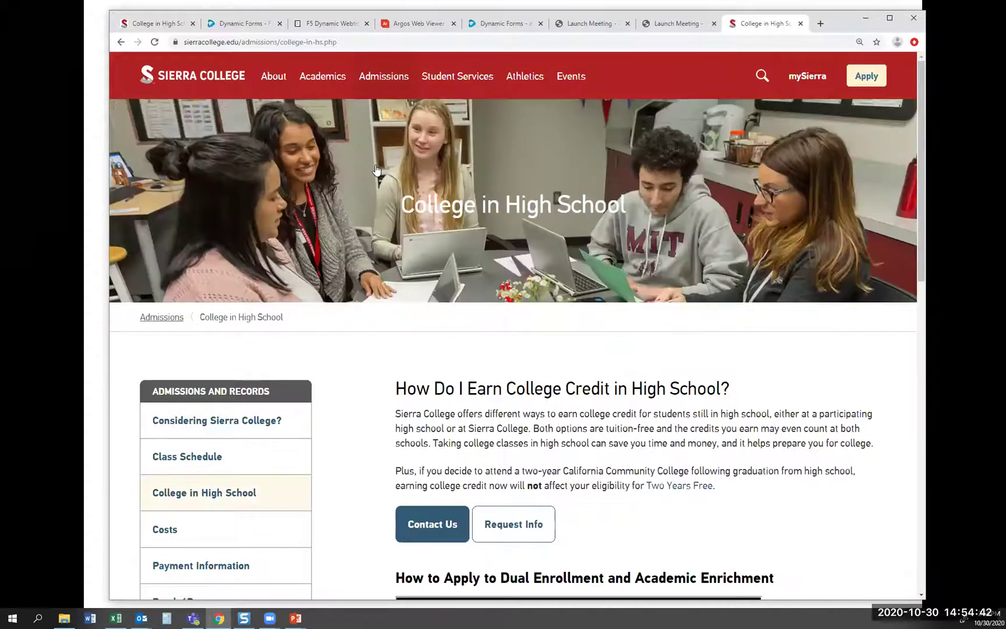
scroll(376, 169, down, 4)
scroll(377, 169, down, 5)
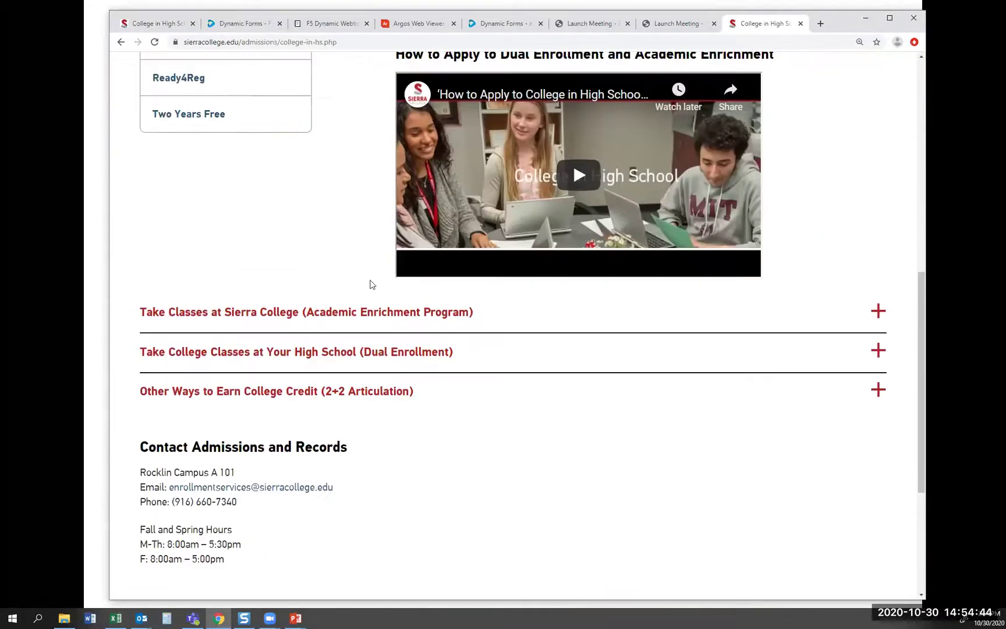
click(372, 318)
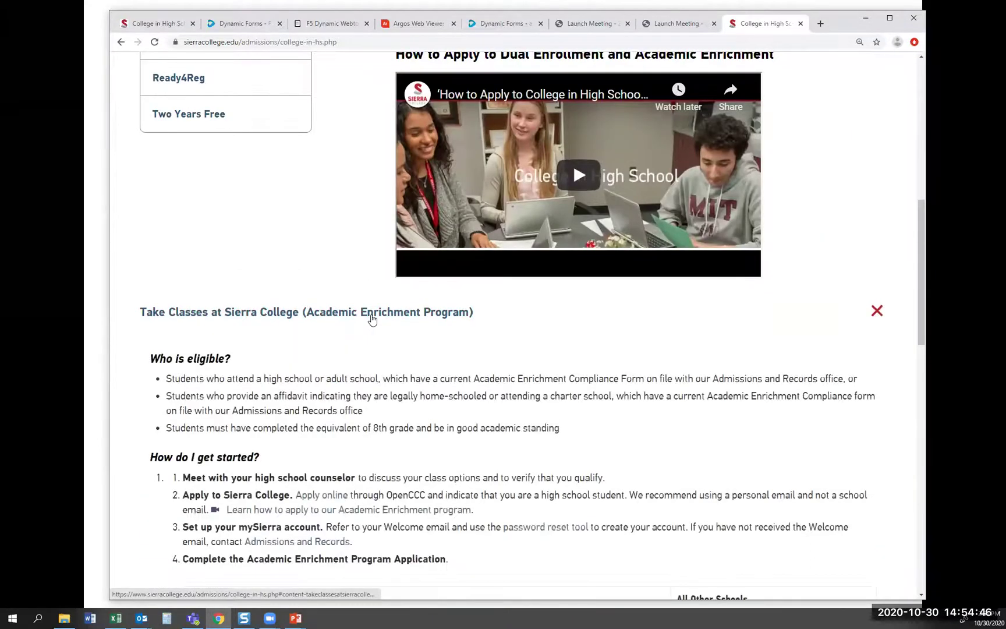
scroll(372, 317, down, 2)
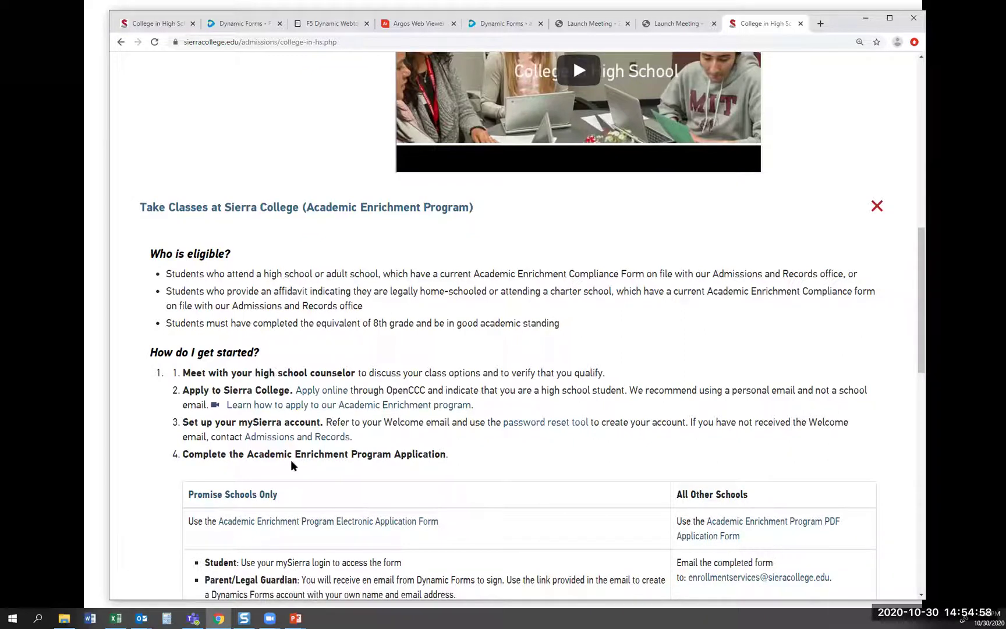
Open the Electronic Application Form link, log on with MySierra, and go to Date of Birth
click(313, 521)
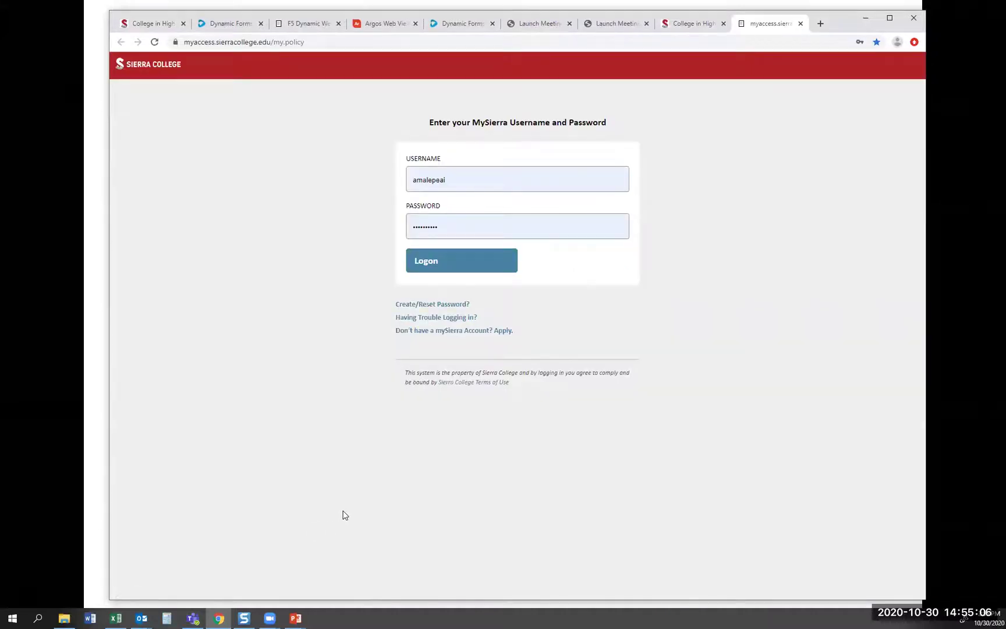
click(437, 262)
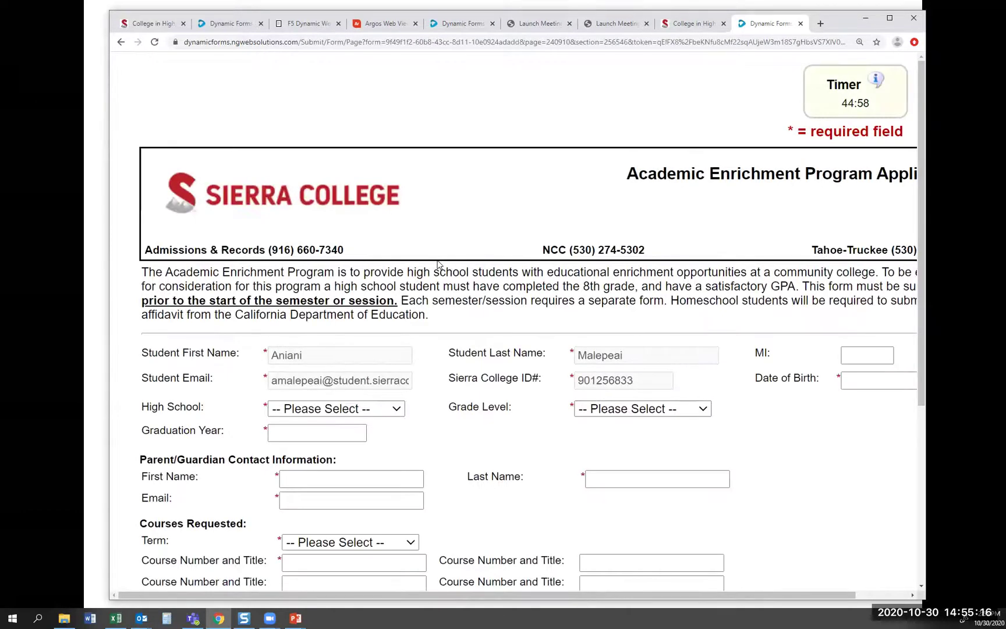
scroll(363, 267, down, 1)
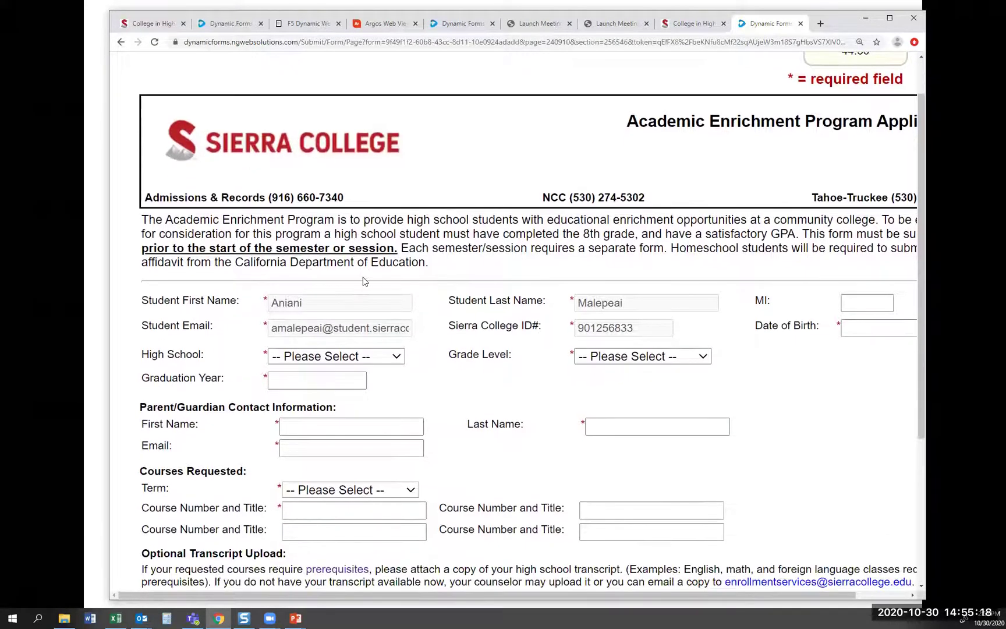
scroll(304, 317, down, 1)
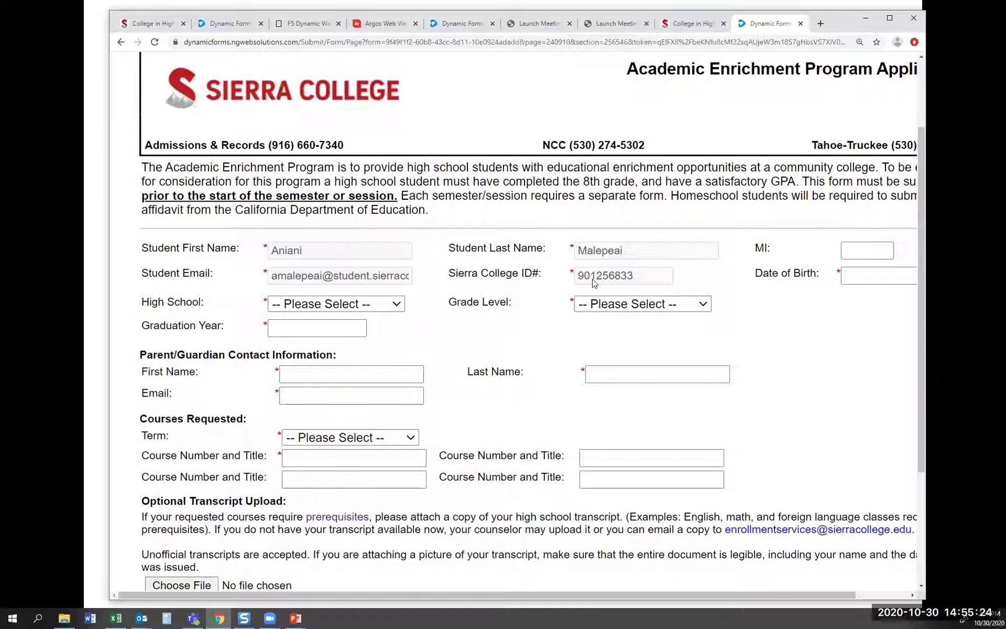
click(848, 278)
text(02/02/200)
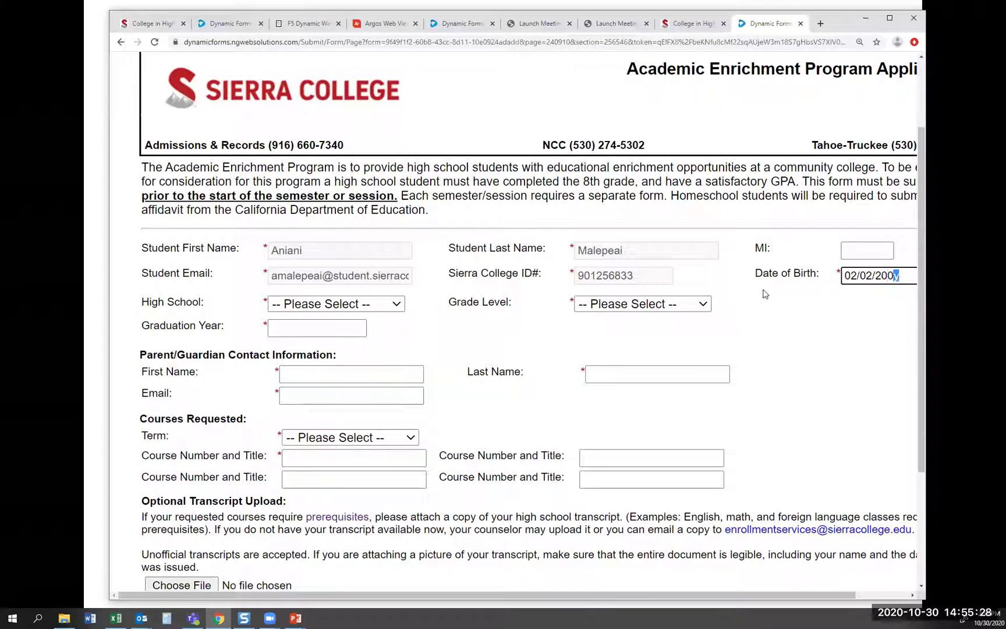
text(4)
click(396, 304)
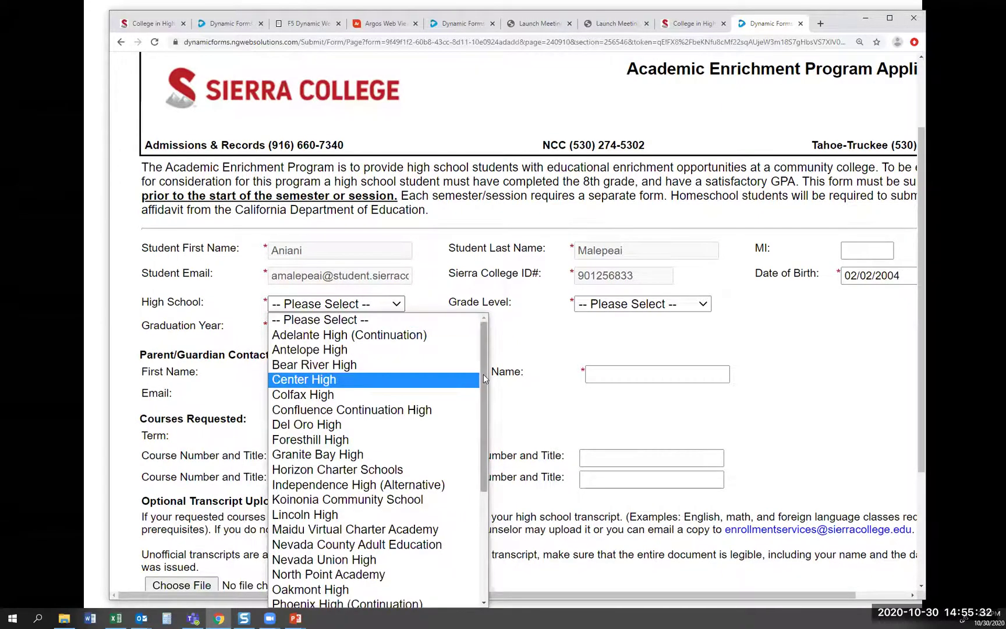
drag(483, 379, 482, 482)
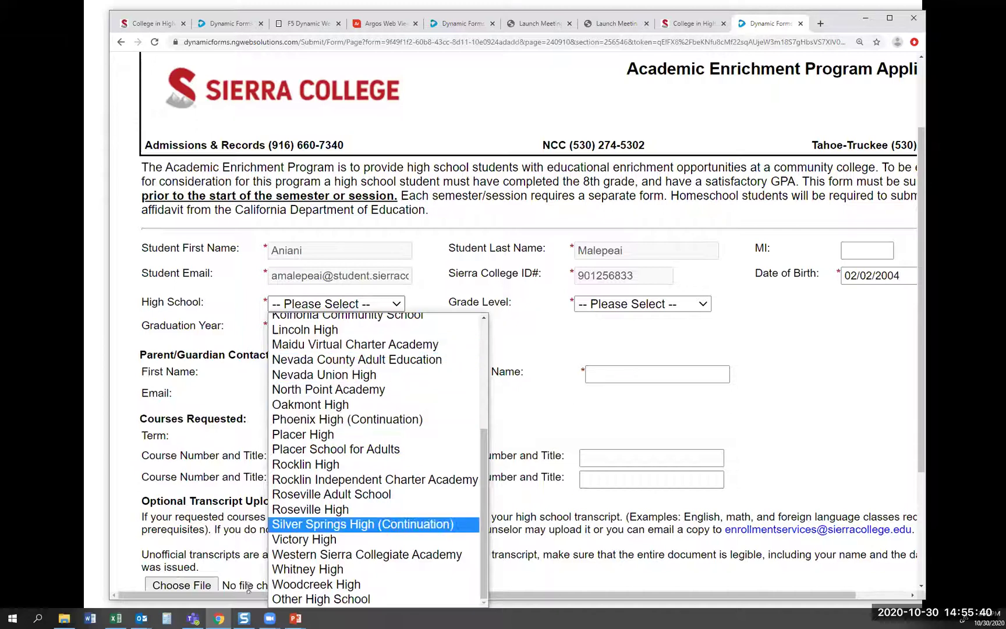
click(325, 599)
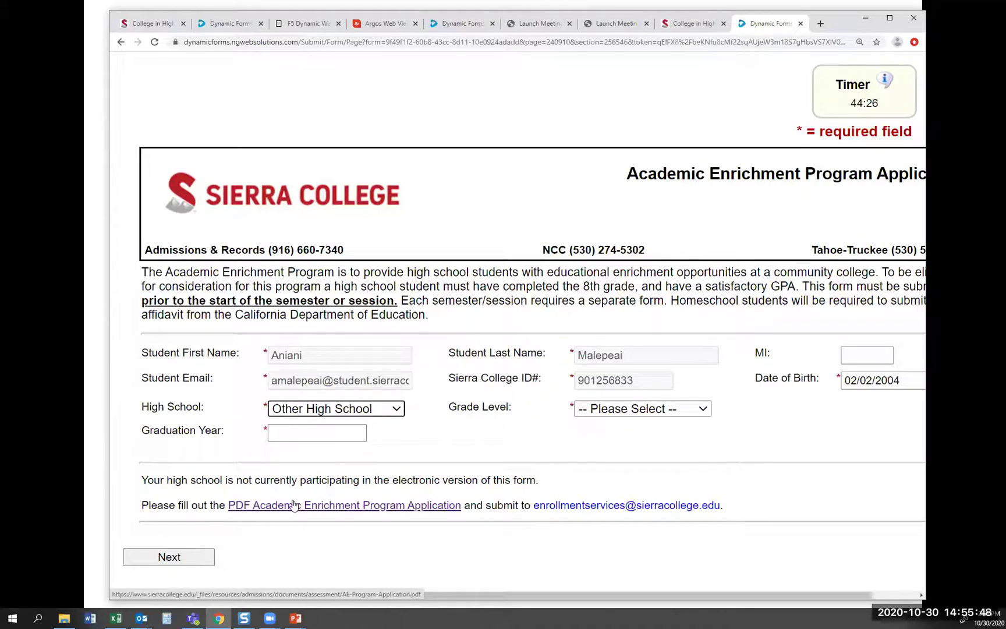
click(396, 410)
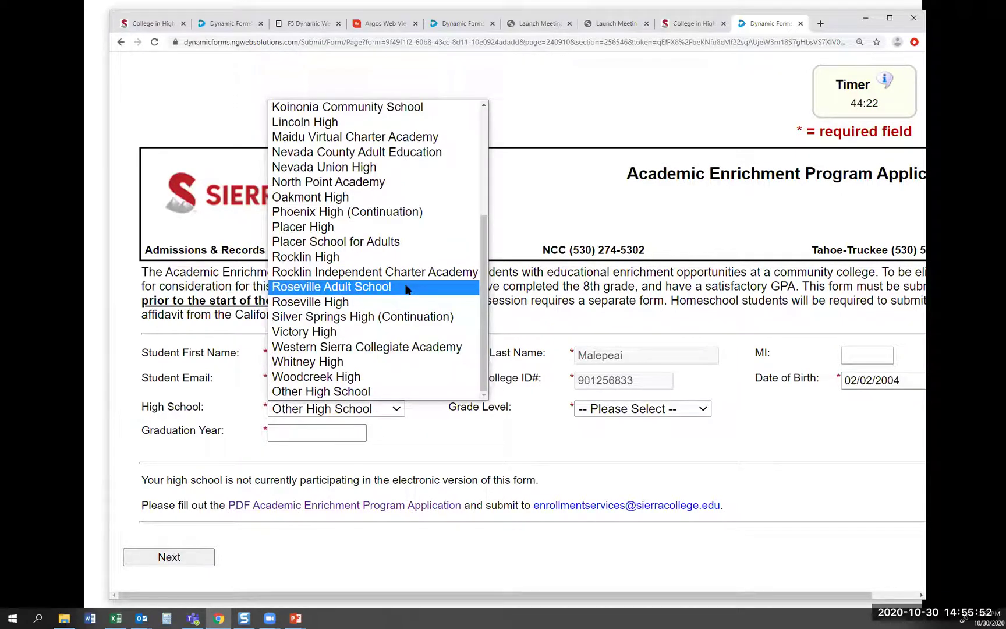
scroll(406, 289, up, 4)
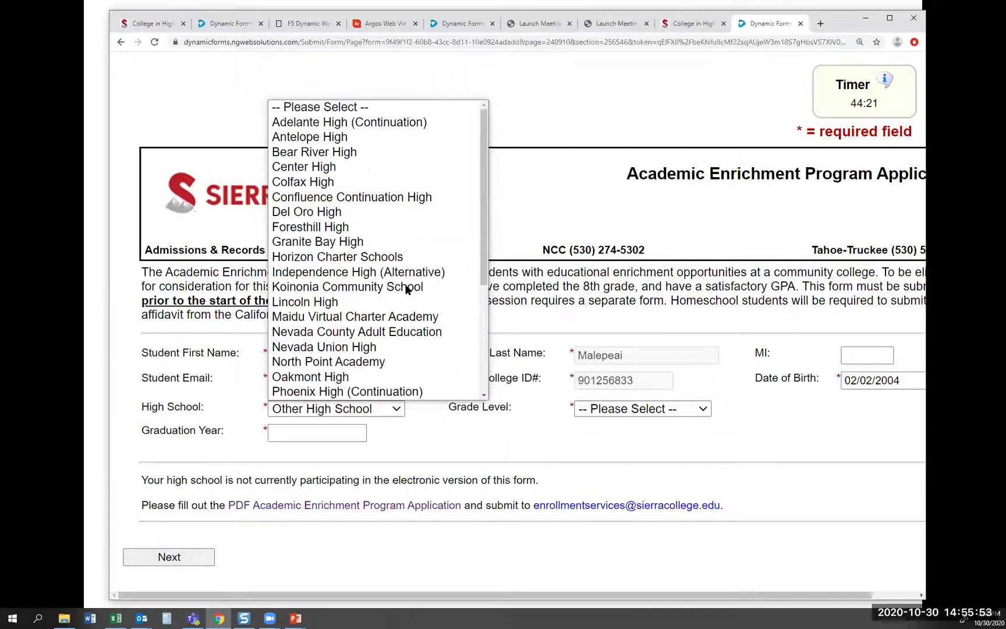
click(368, 144)
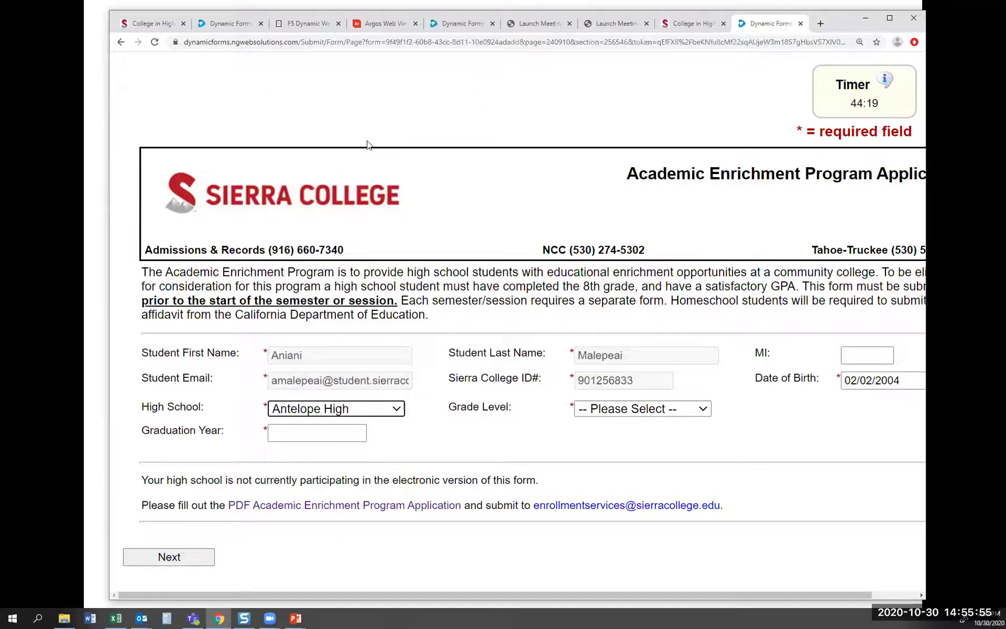
Set Grade Level to 11th and Graduation Year to 2022
click(656, 408)
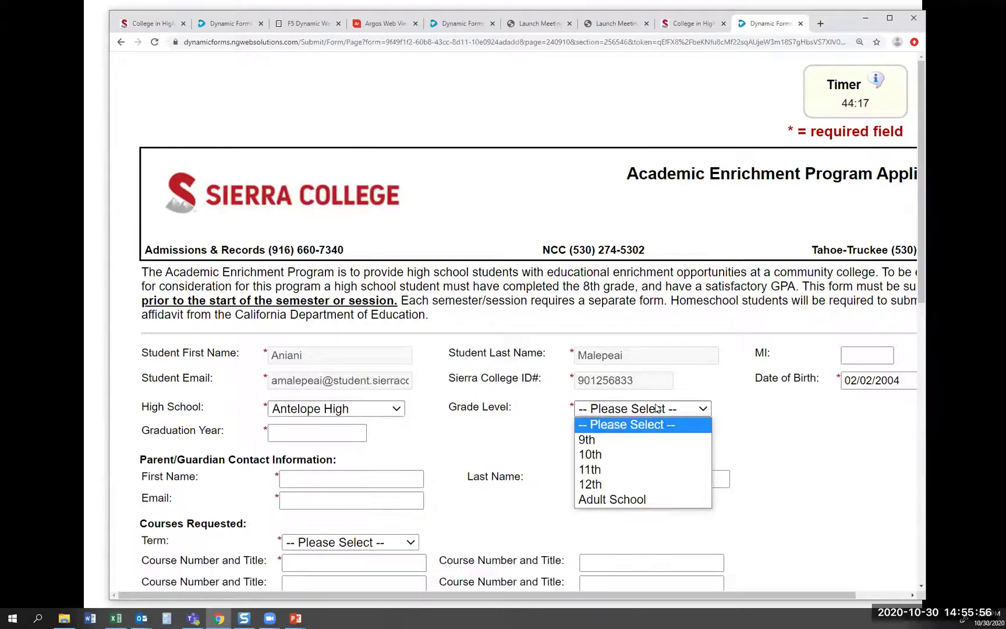
click(632, 469)
click(326, 428)
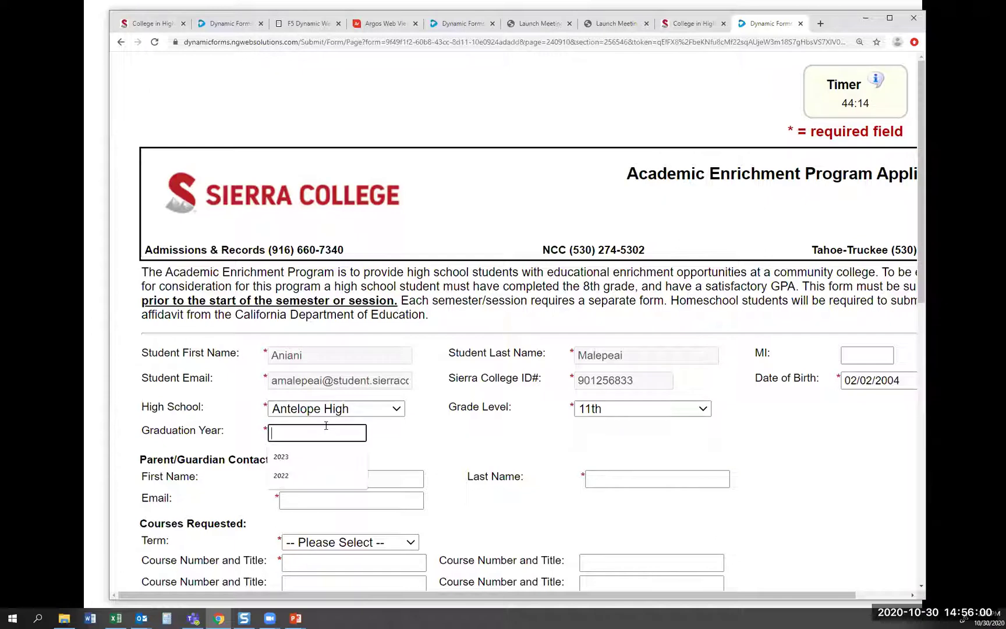
text(2020)
key(BackSpace)
text(1)
key(BackSpace)
text(2)
click(387, 447)
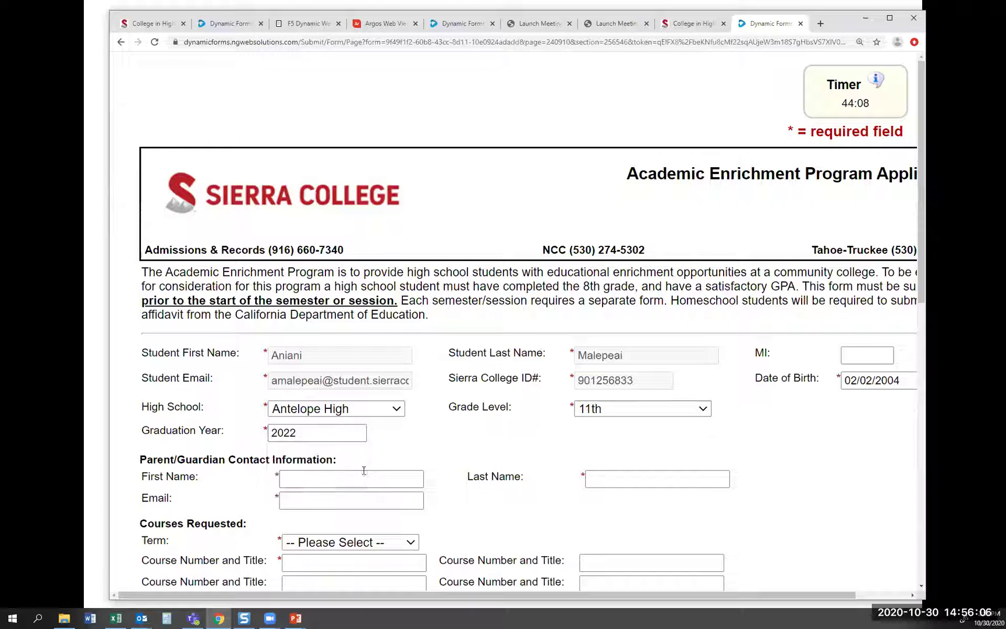
Autofill the parent/guardian's first name, last name and e-mail, correcting the e-mail's name part
click(364, 471)
click(334, 504)
scroll(333, 499, down, 3)
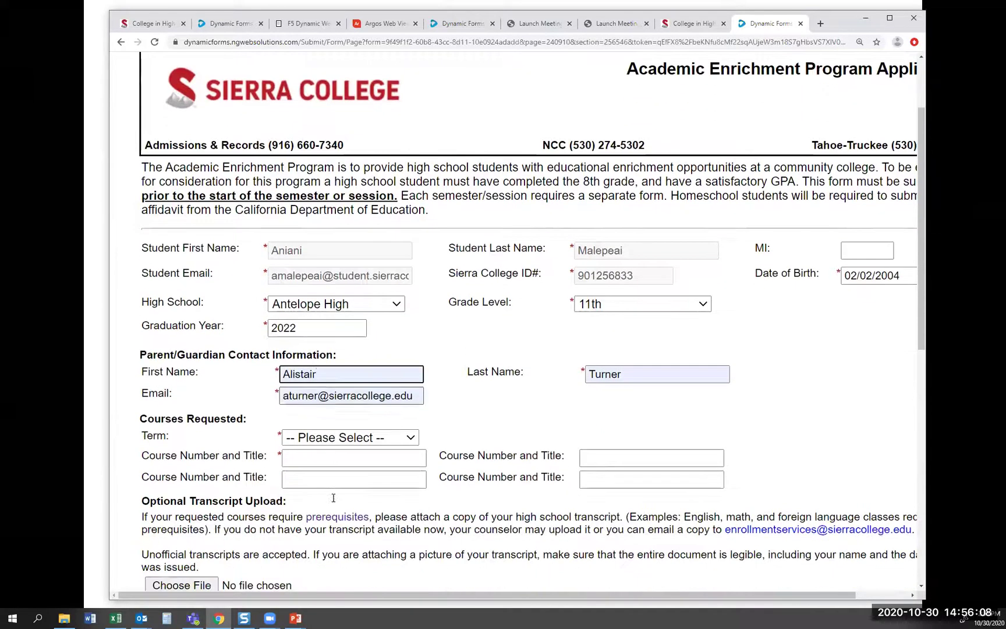
drag(317, 343, 280, 346)
key(BackSpace)
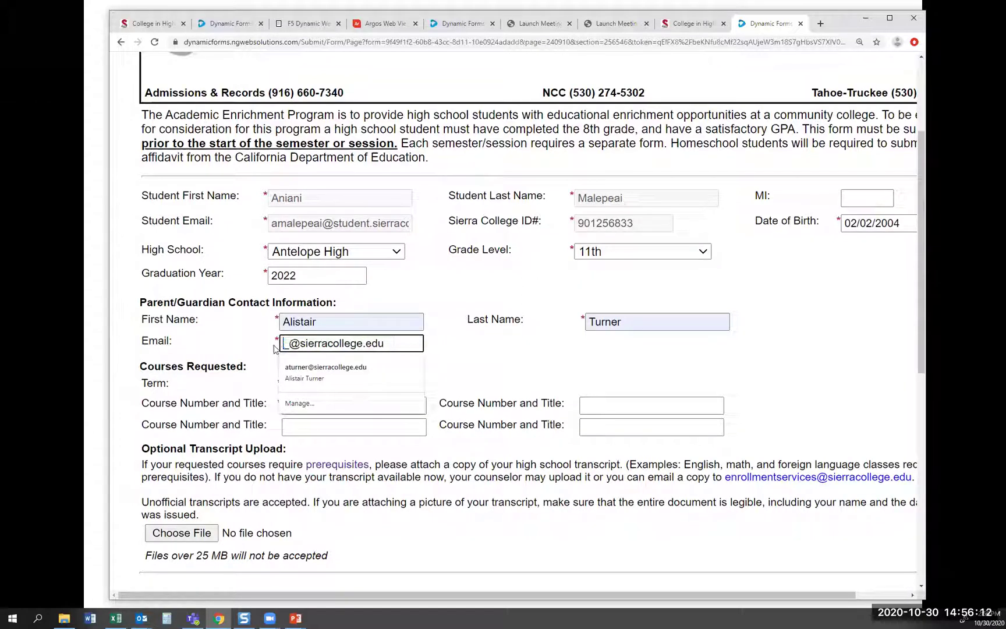
text(outreac)
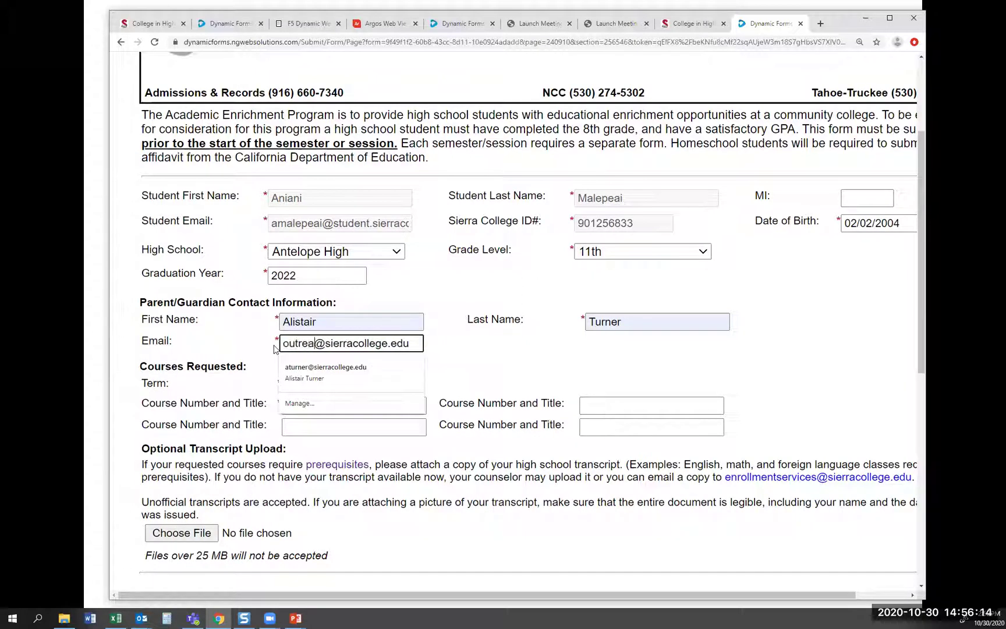
text(h)
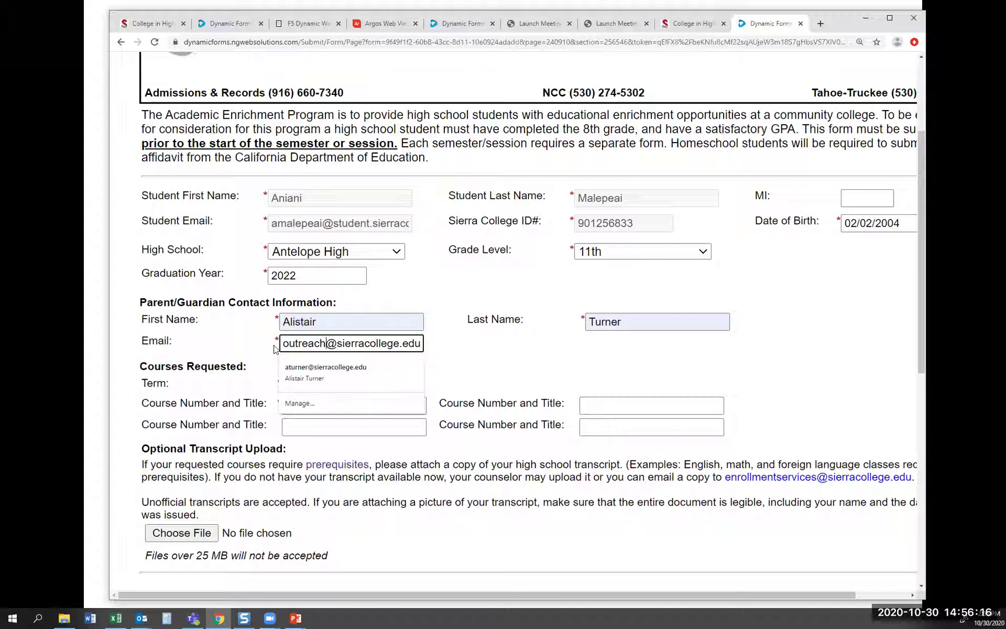
click(256, 349)
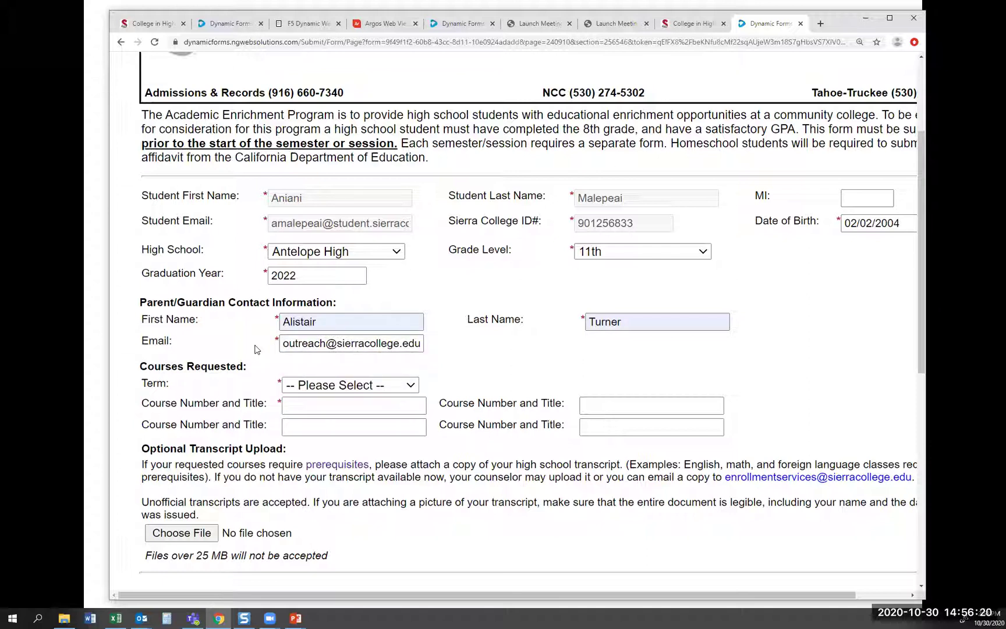
click(382, 384)
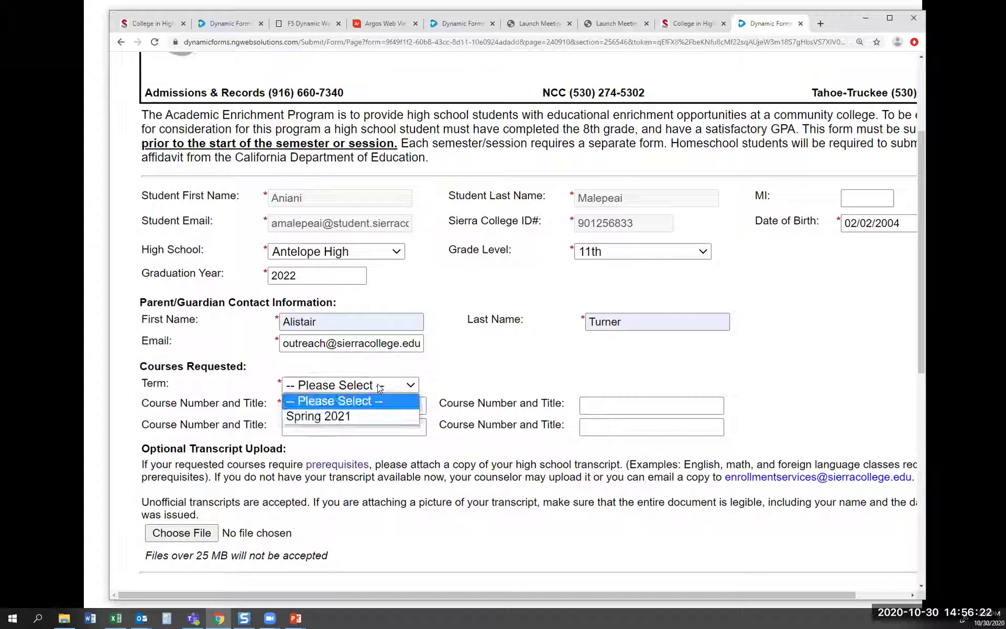
Choose term Spring 2021 and enter courses Math 13, Eng1a, Spanish 2 and Hist17a
click(368, 416)
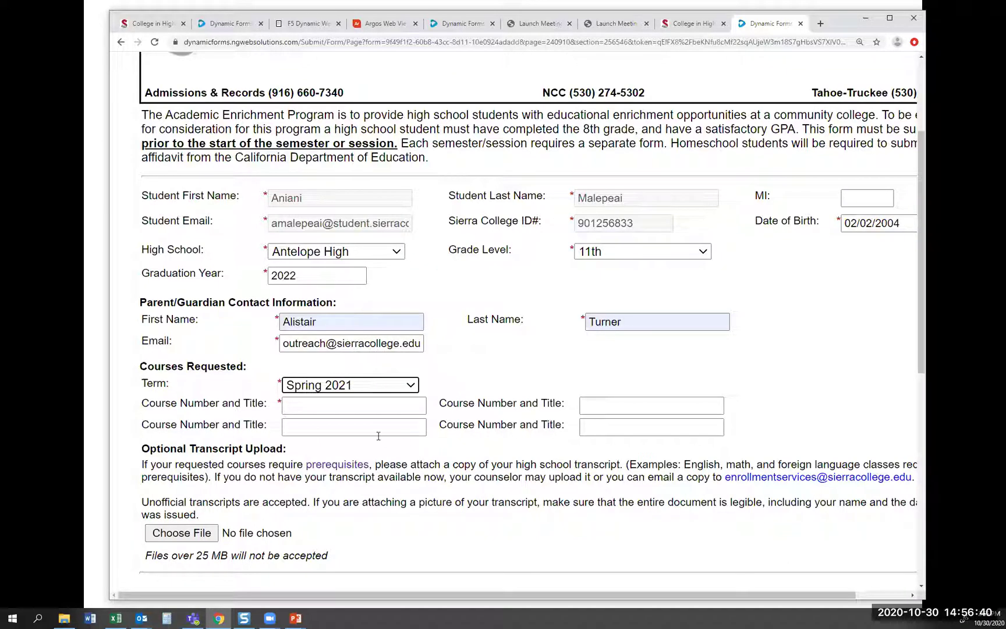
click(363, 407)
text(Math 13)
click(326, 431)
click(622, 410)
text(Eng1a)
click(609, 431)
click(595, 451)
click(335, 431)
click(319, 451)
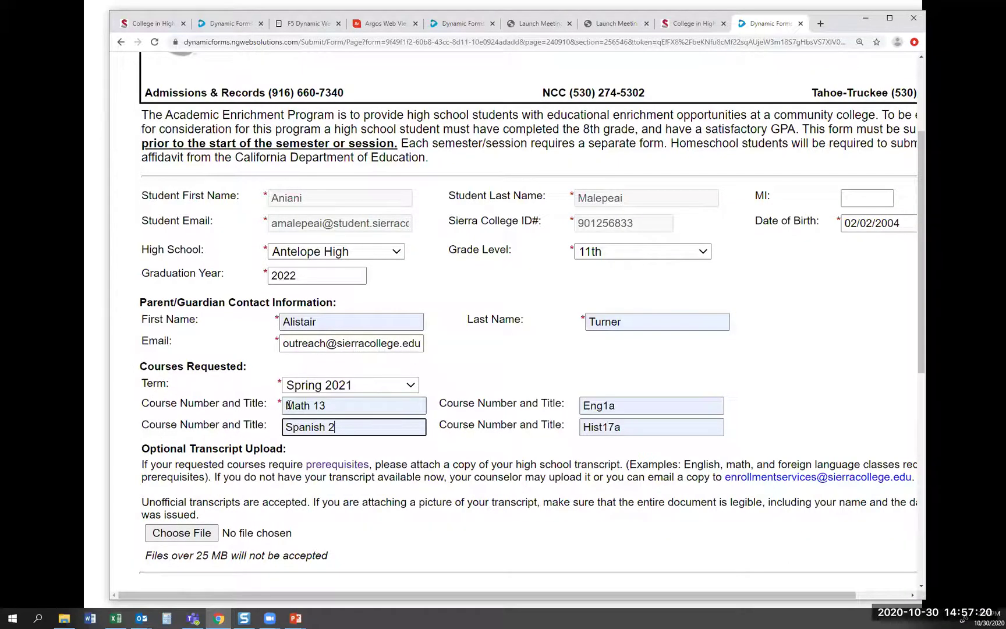
scroll(289, 405, down, 3)
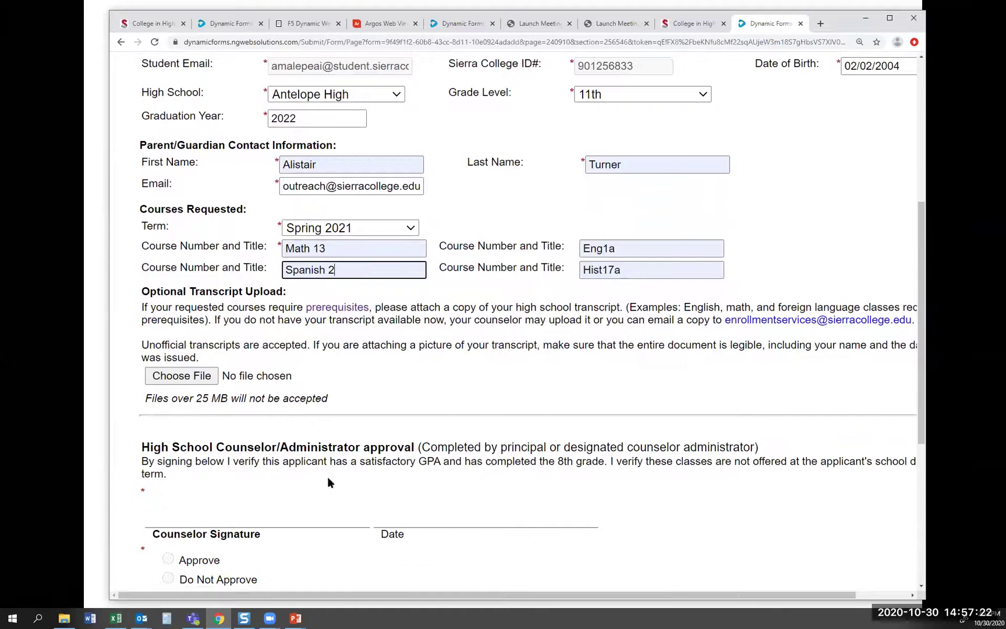
Continue to the form's policies page and scroll down to the signature area
scroll(411, 492, down, 5)
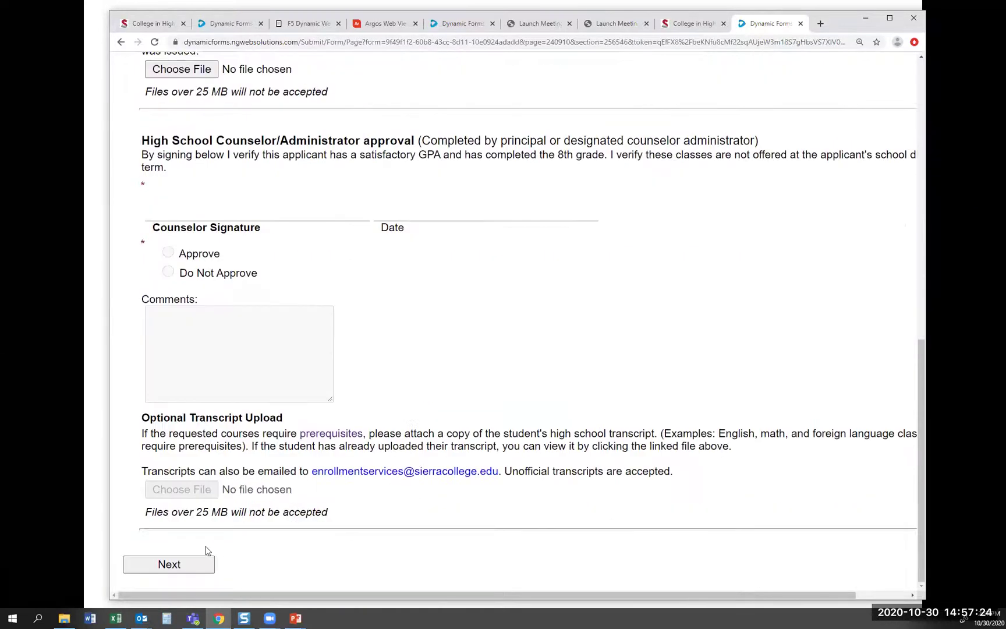
click(187, 563)
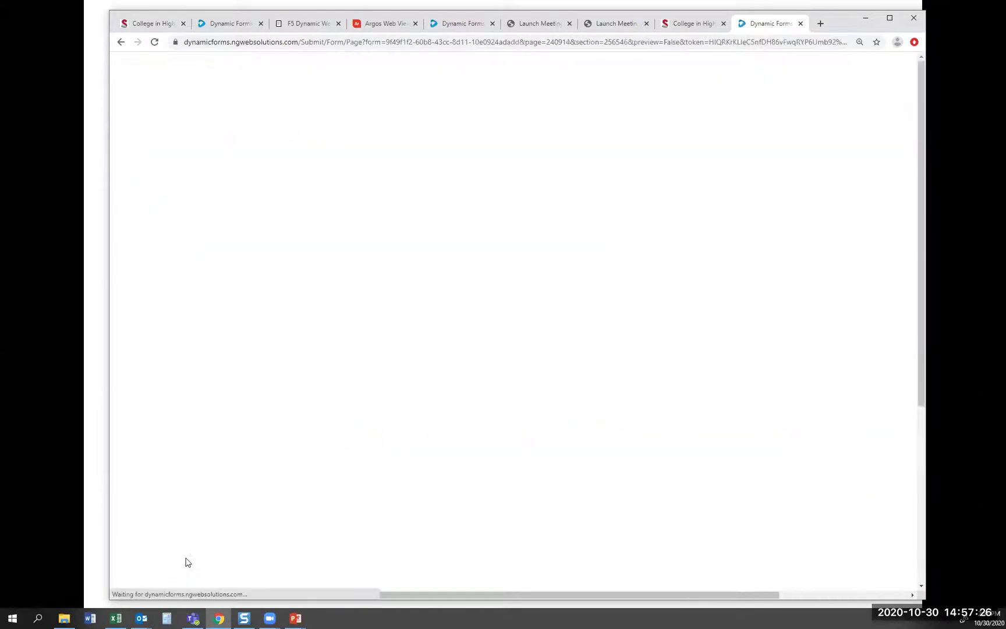
scroll(442, 414, down, 1)
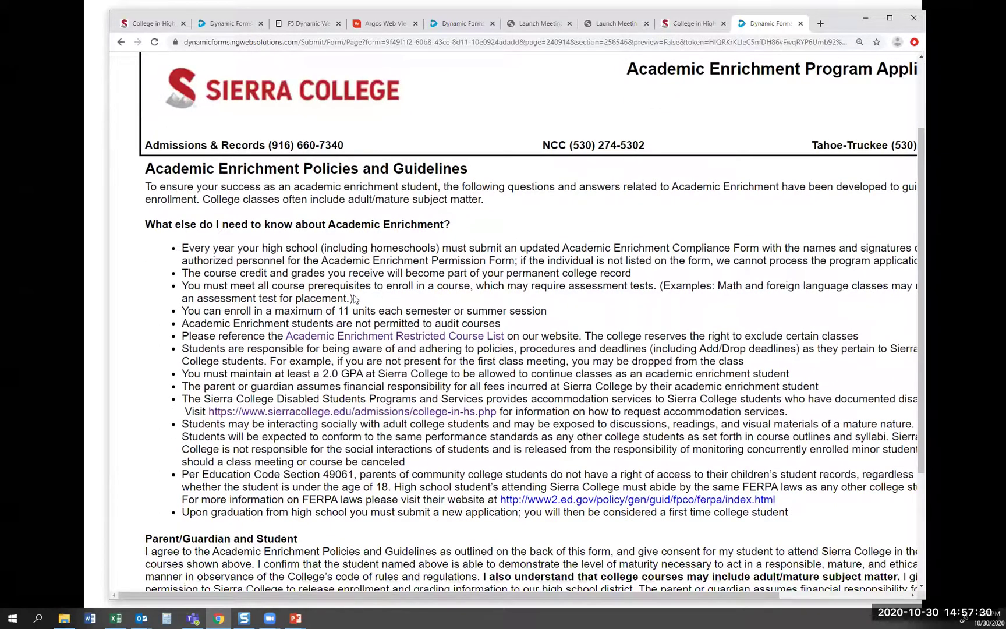
scroll(354, 299, down, 1)
scroll(355, 299, down, 2)
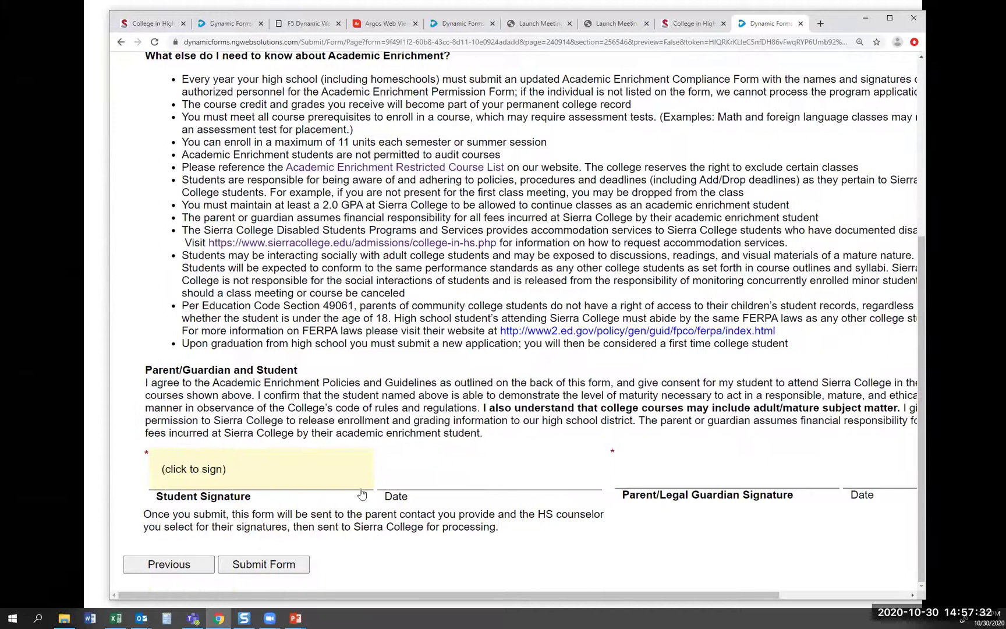
Sign electronically with the student's first and last name, then submit the application
click(213, 469)
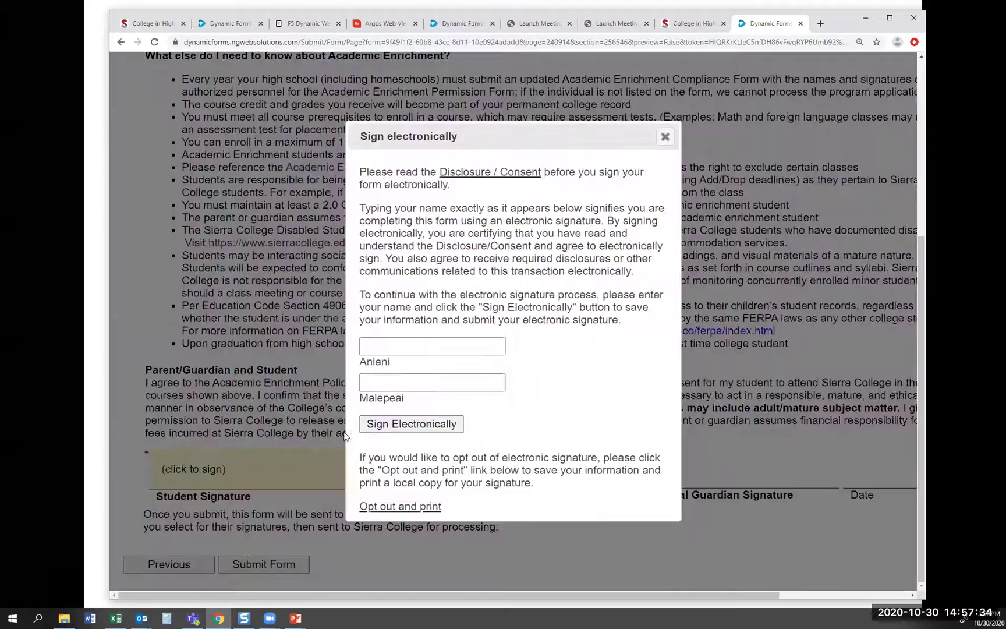
click(418, 346)
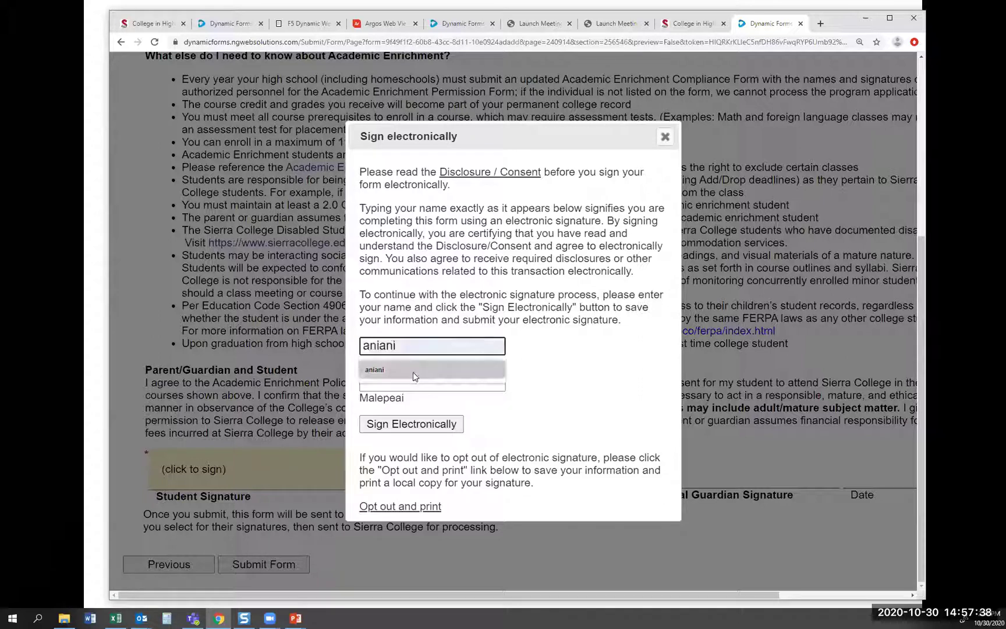
click(415, 370)
click(403, 381)
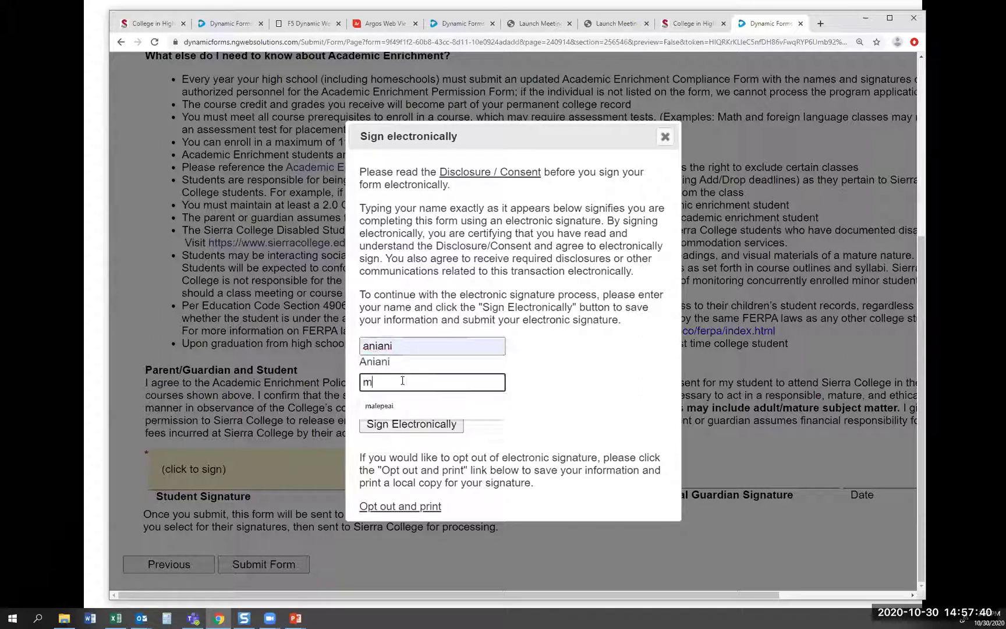
click(394, 406)
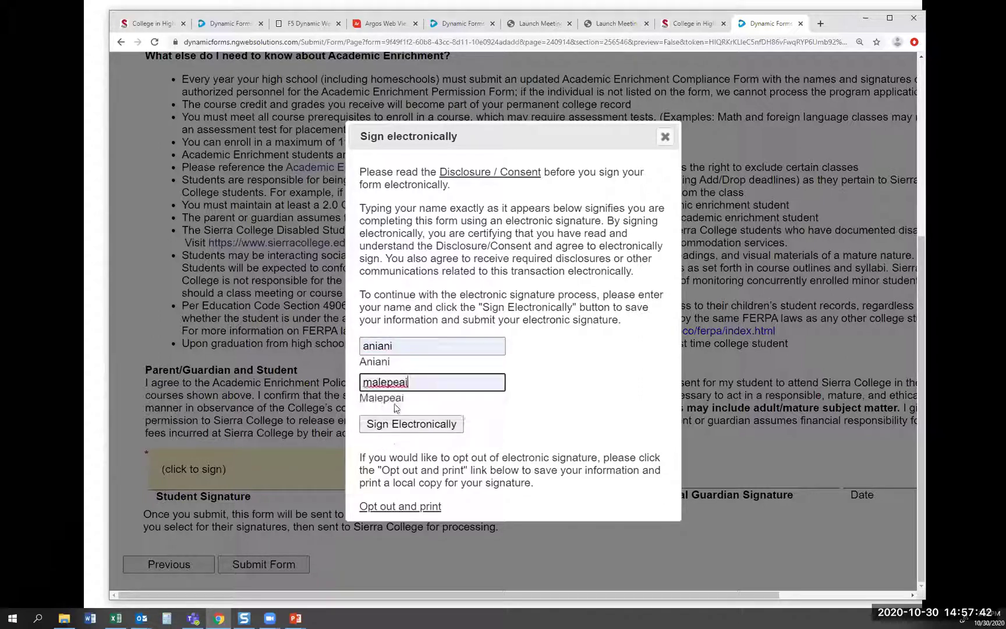
click(387, 423)
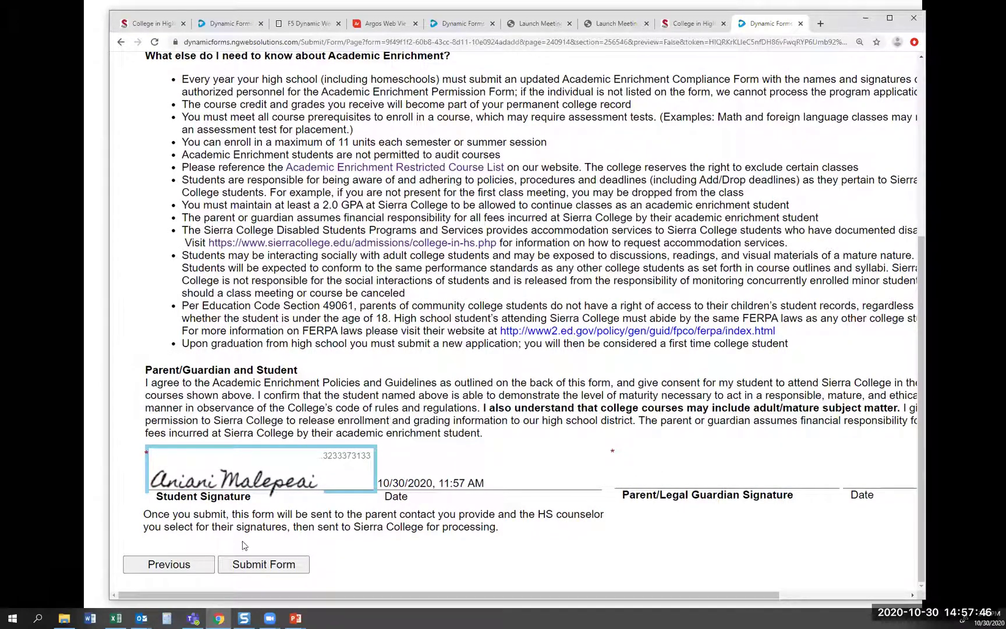
click(256, 566)
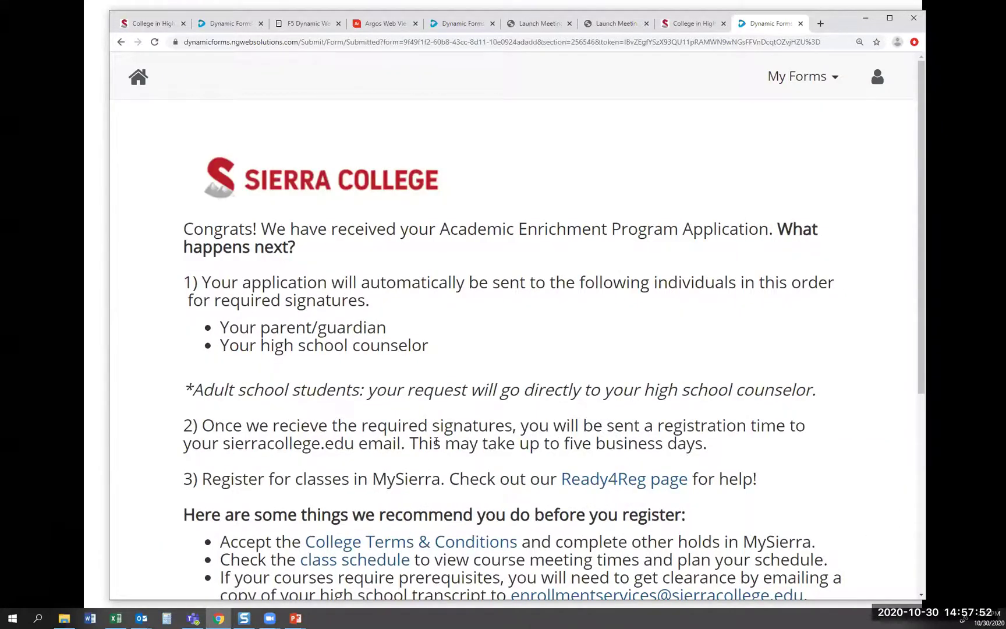
Review the received-application confirmation, then return to the PowerPoint slideshow
scroll(435, 442, down, 1)
scroll(436, 444, down, 1)
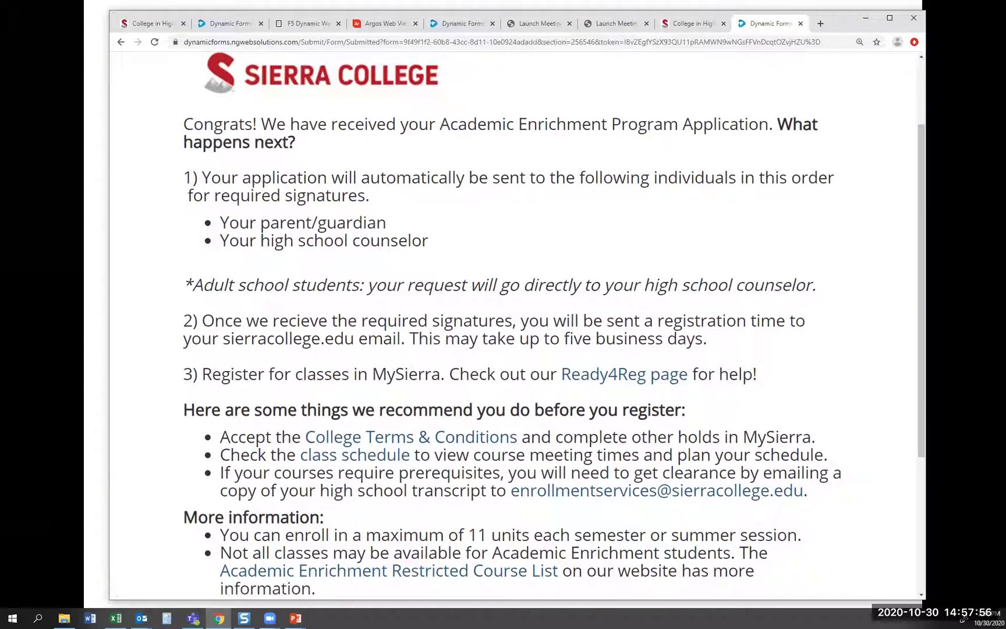
key(alt+Tab)
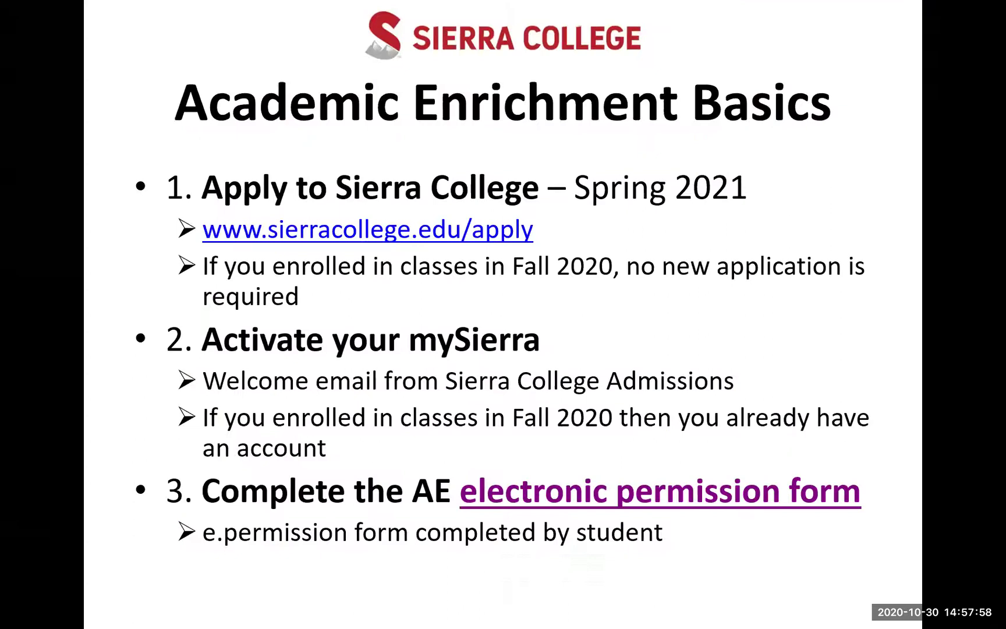
Advance the slideshow to the 'What happens next?' slide
click(480, 471)
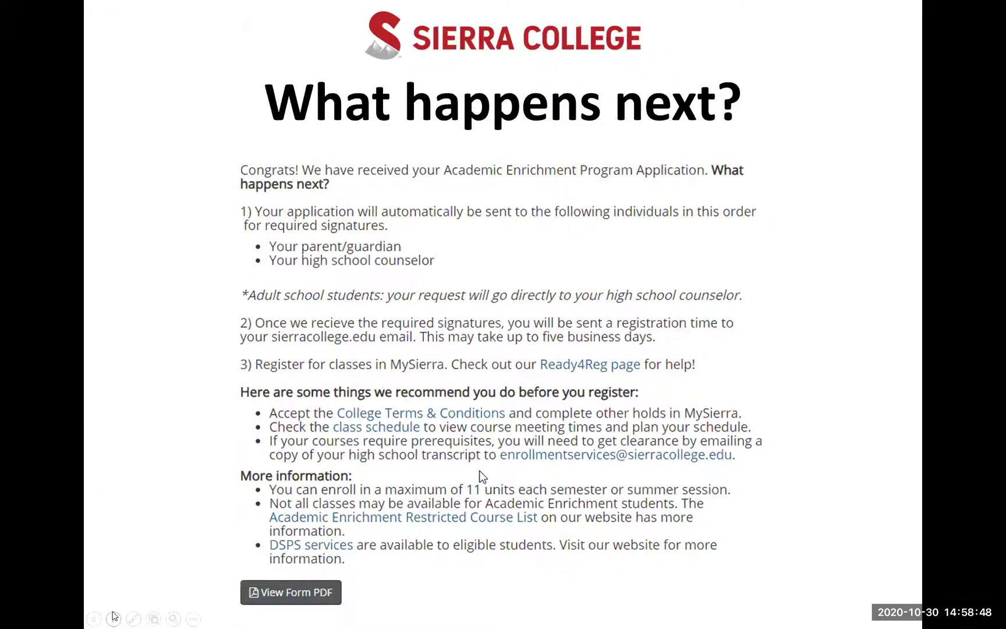
Advance through the Parent Signature slide to the Parent Email slide
key(Right)
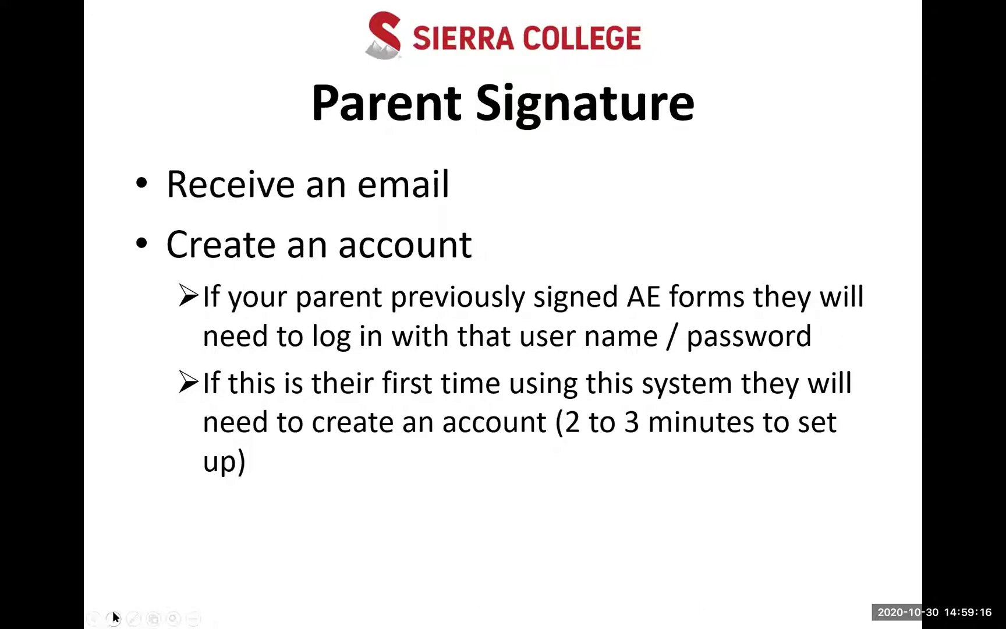
click(114, 617)
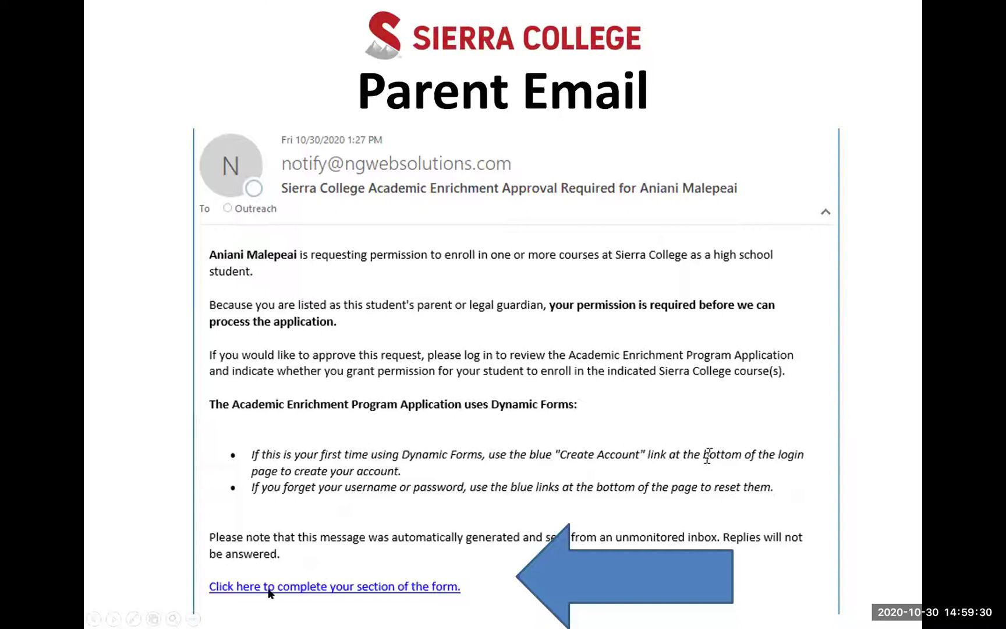
Advance to the parent sign-in slide with the arrow highlighting Create New Account
click(112, 617)
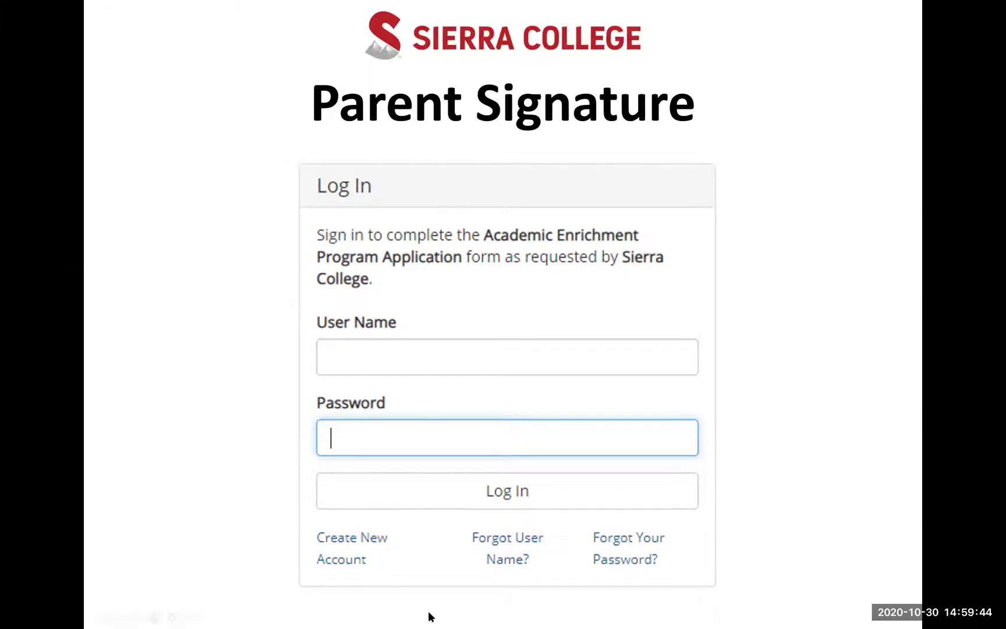
click(114, 616)
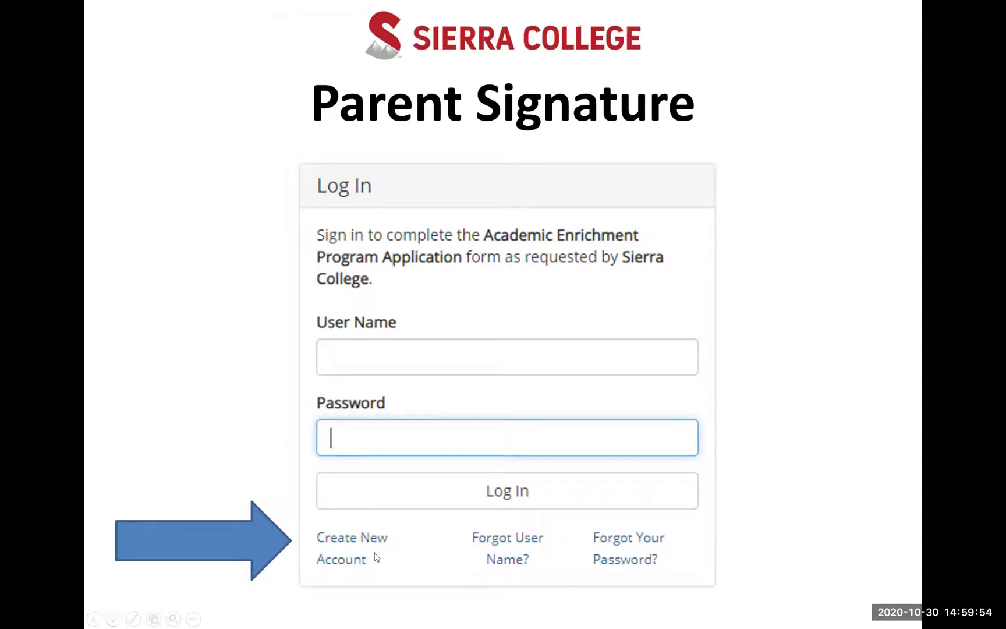
click(113, 617)
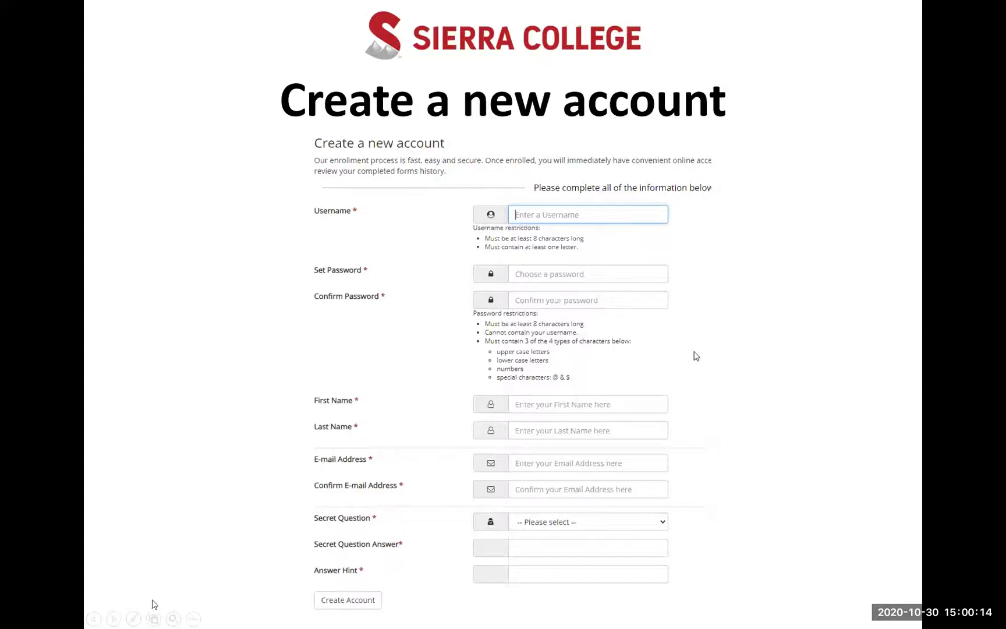
Advance to the account activation slide and step through its activation link and log-in box animations
click(114, 618)
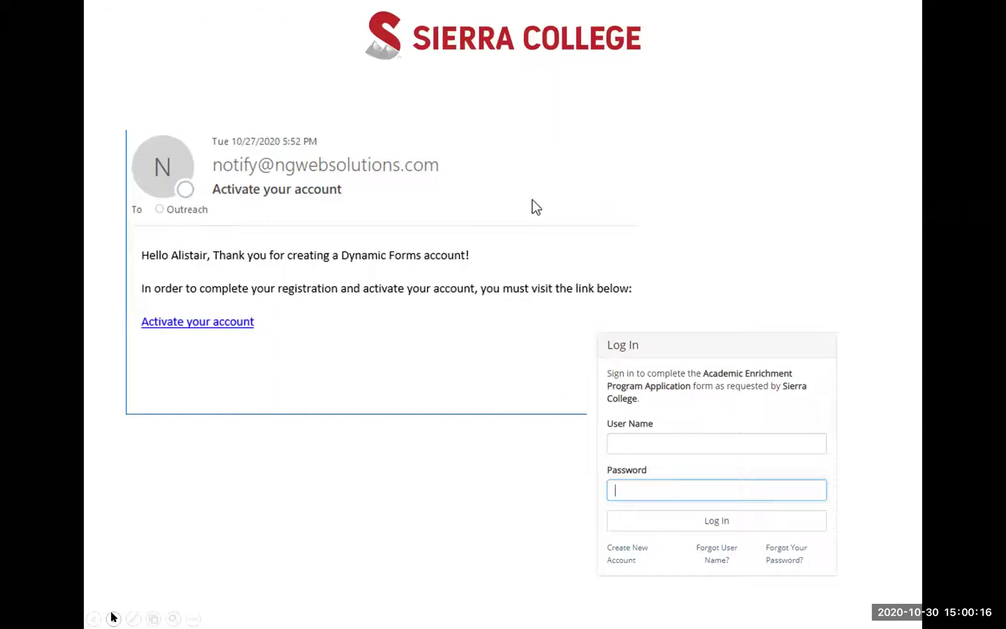
click(532, 199)
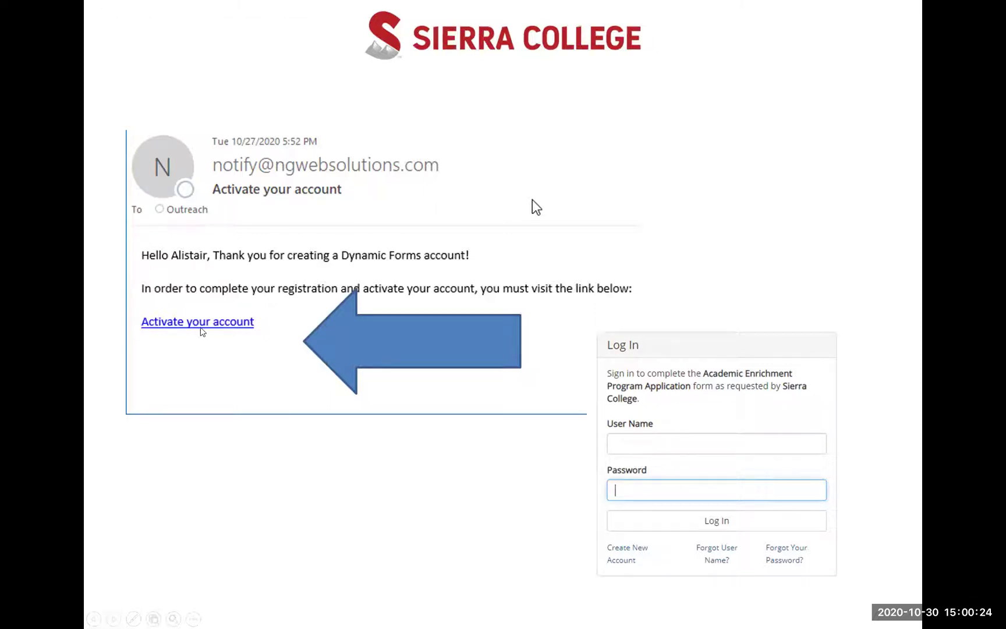
click(161, 567)
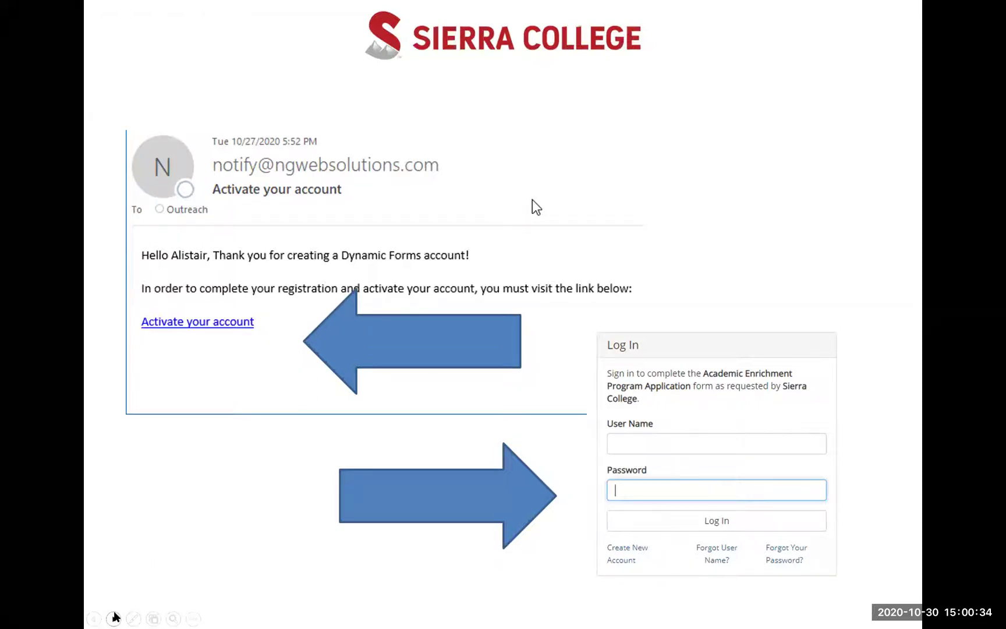
Move to the application form slide and follow its link to the Sierra College log-in page
click(114, 618)
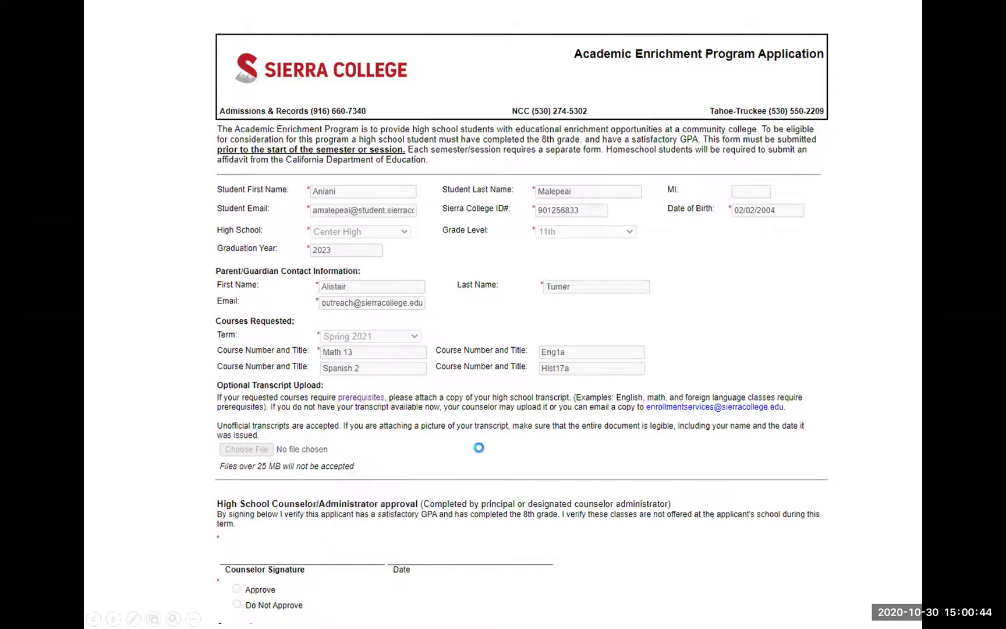
click(480, 452)
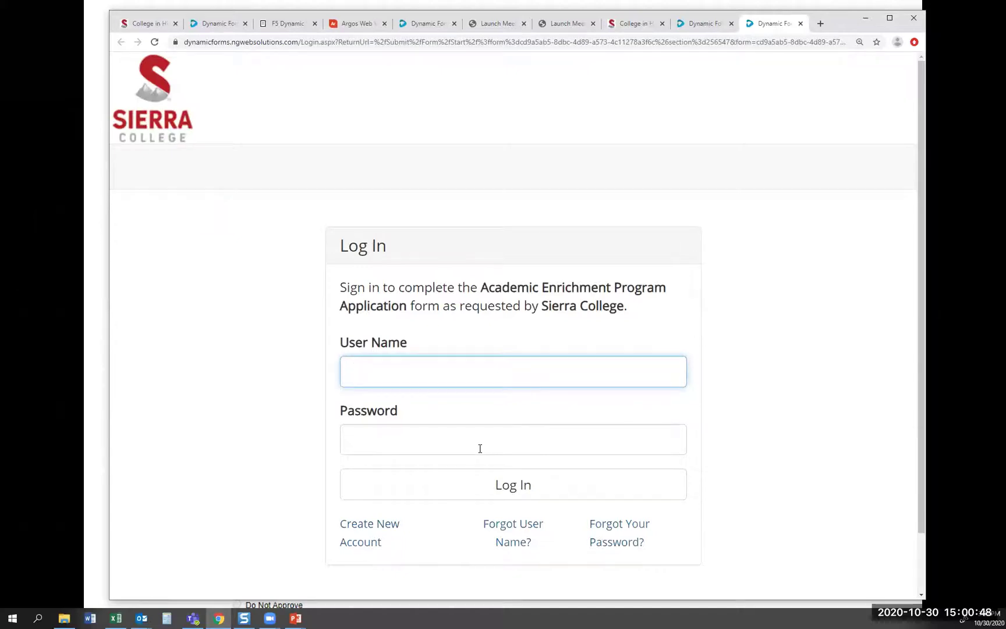
Log in to Dynamic Forms with the account's user name and password
text(outreach)
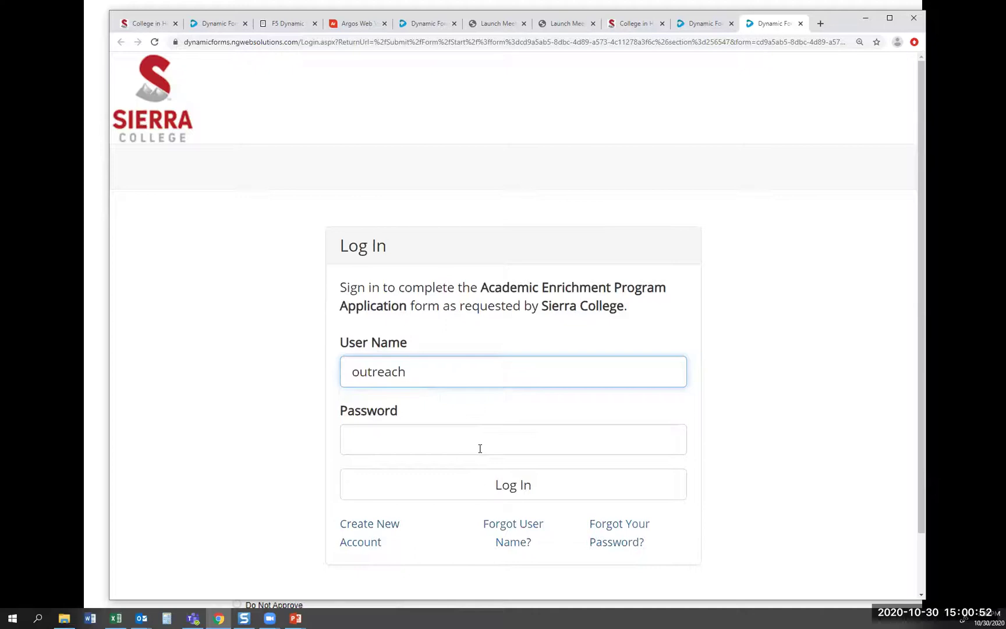
key(BackSpace)
text(2020)
key(Tab)
text(•••••)
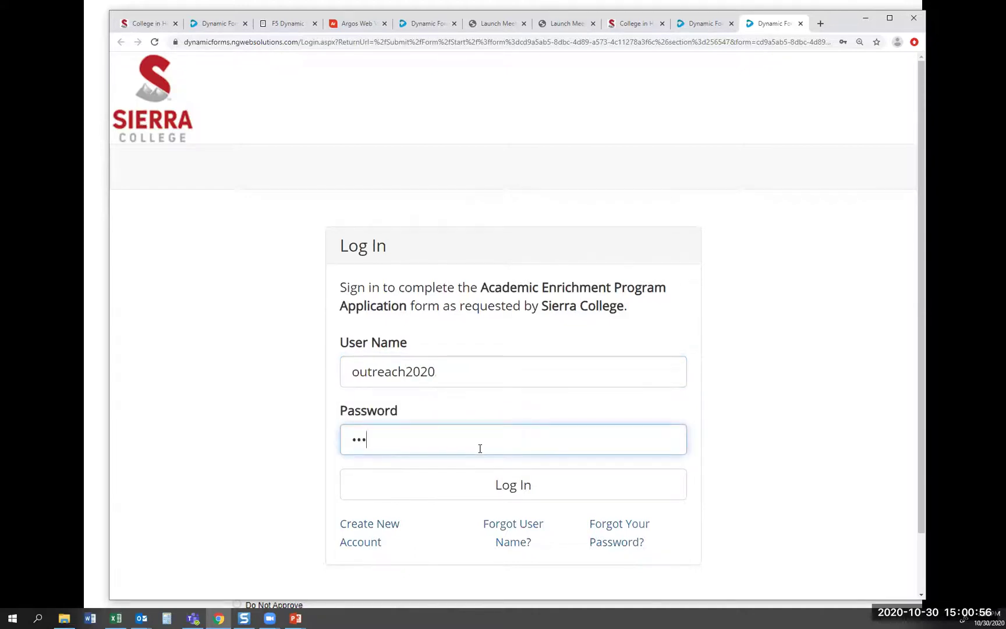
text(•••••)
click(519, 488)
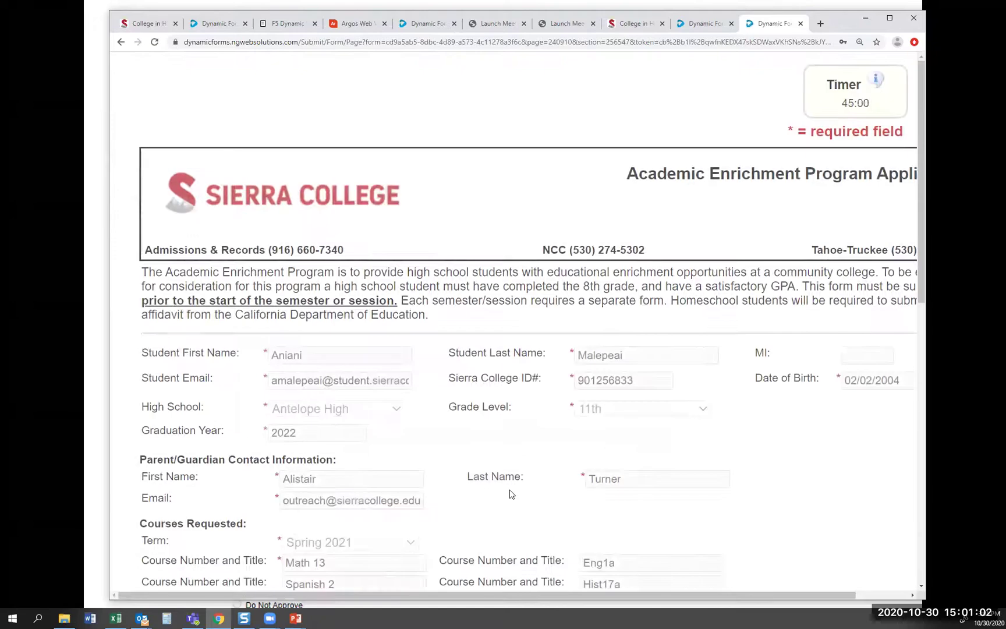
Go past the application details to the Policies and Guidelines page's Parent/Guardian signature section
scroll(495, 418, down, 3)
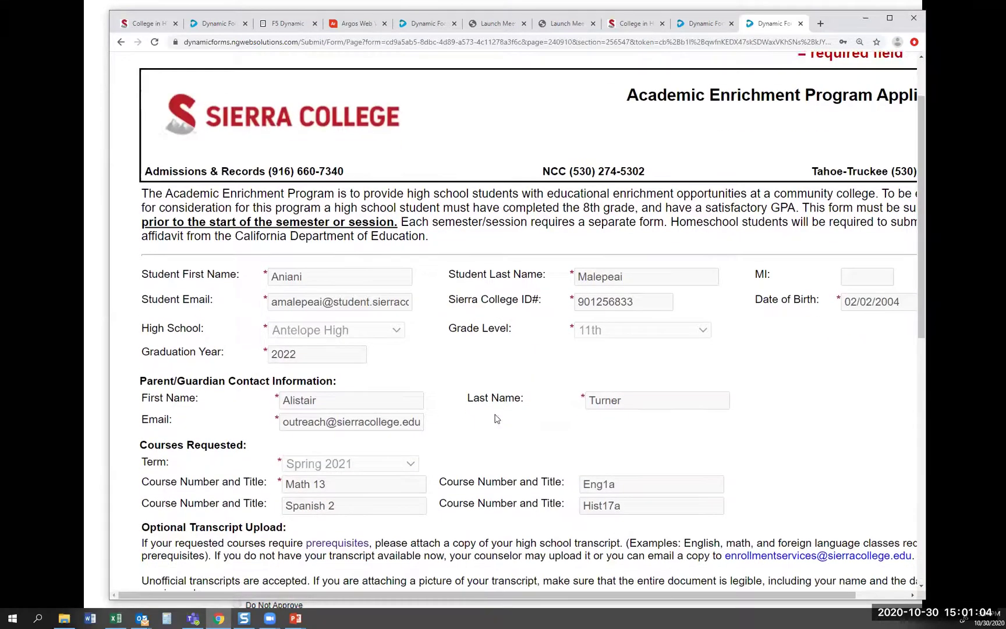
scroll(496, 418, down, 2)
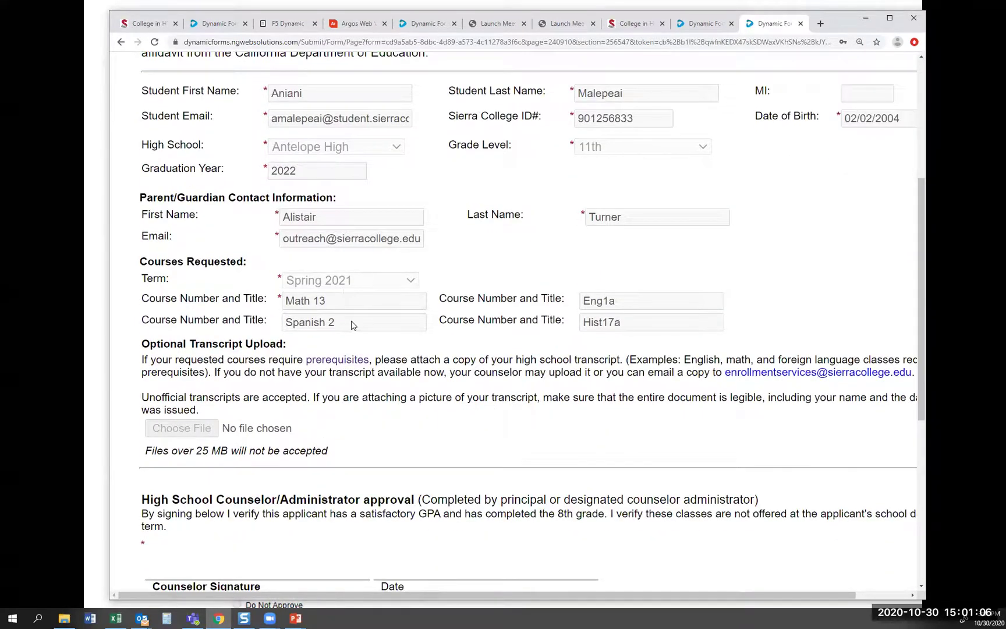
scroll(351, 325, down, 3)
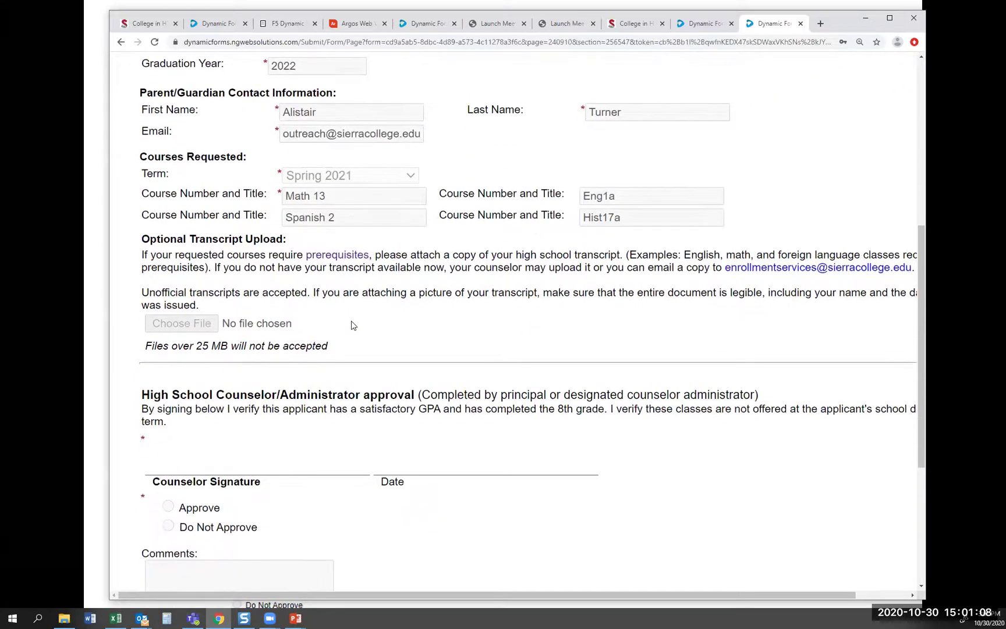
scroll(351, 325, down, 1)
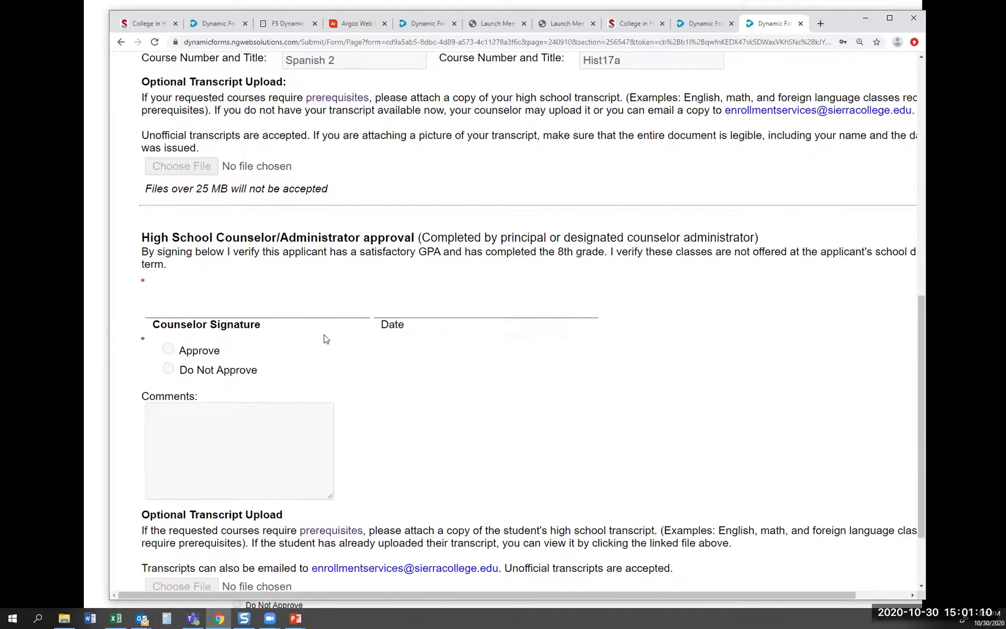
scroll(325, 339, down, 2)
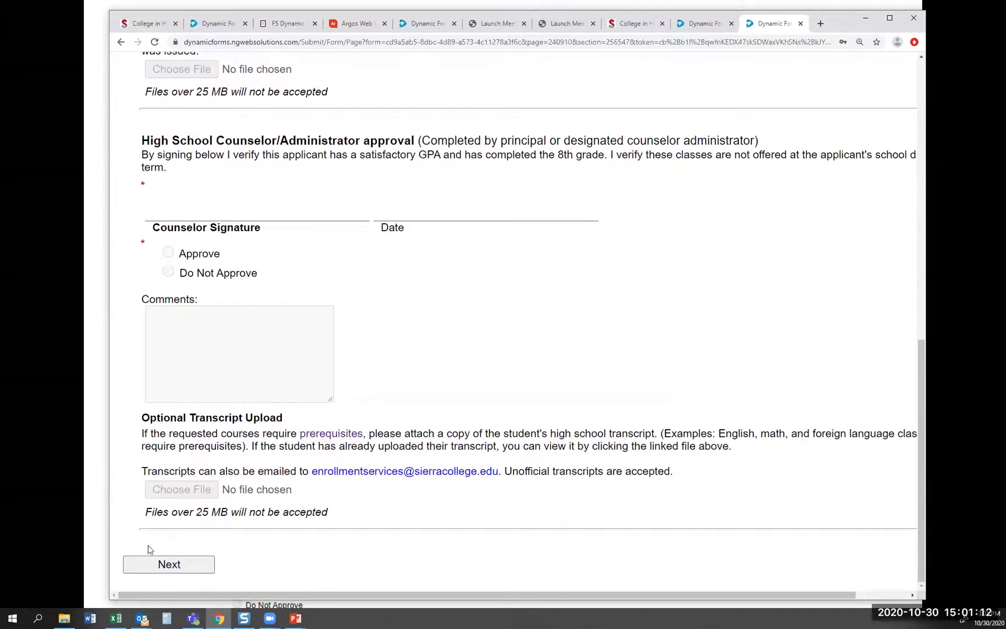
click(159, 565)
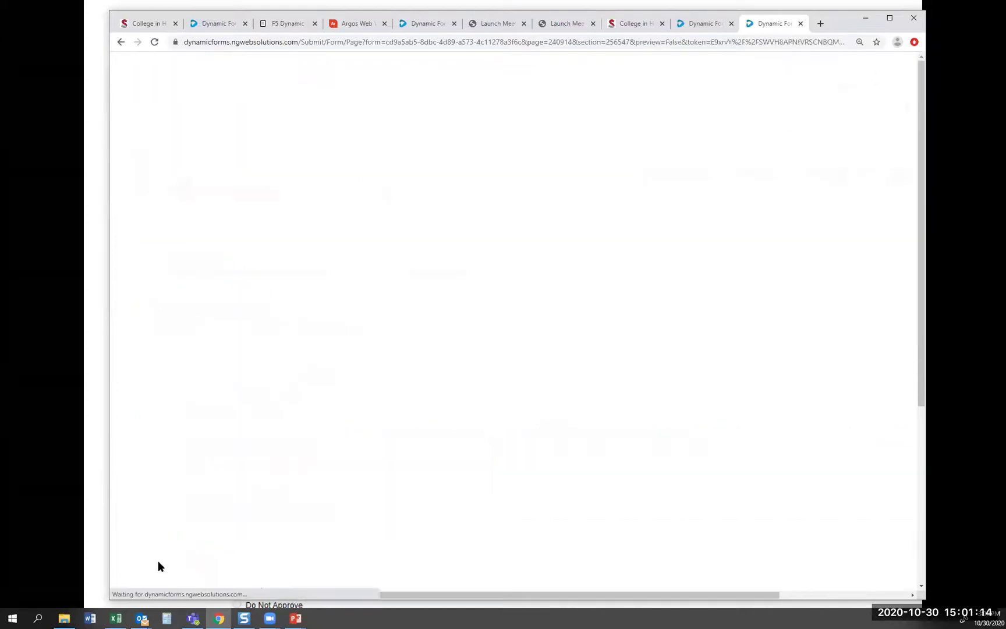
scroll(414, 431, down, 1)
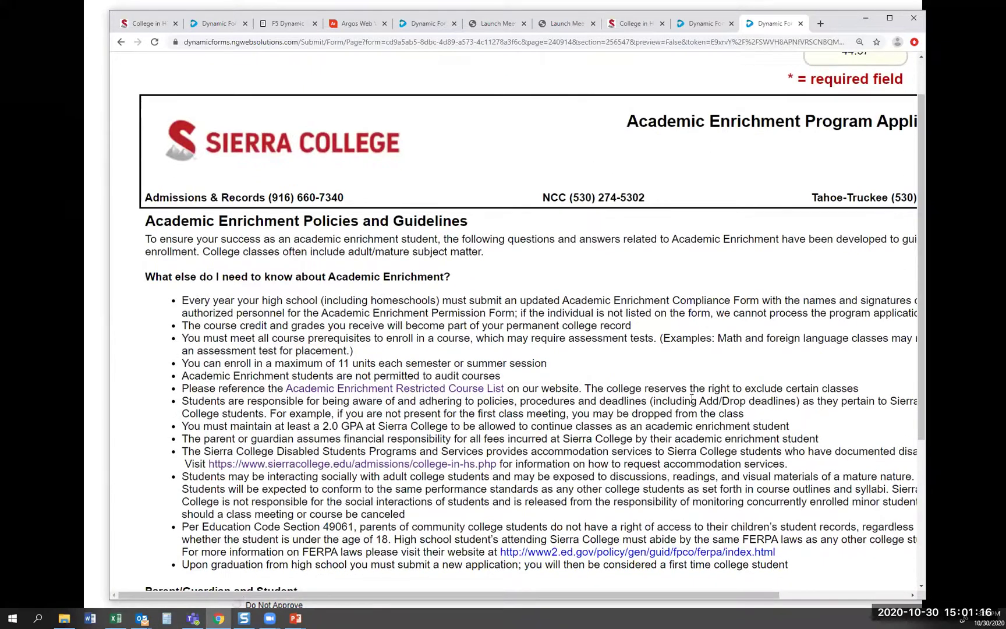
scroll(621, 310, down, 1)
scroll(622, 304, down, 3)
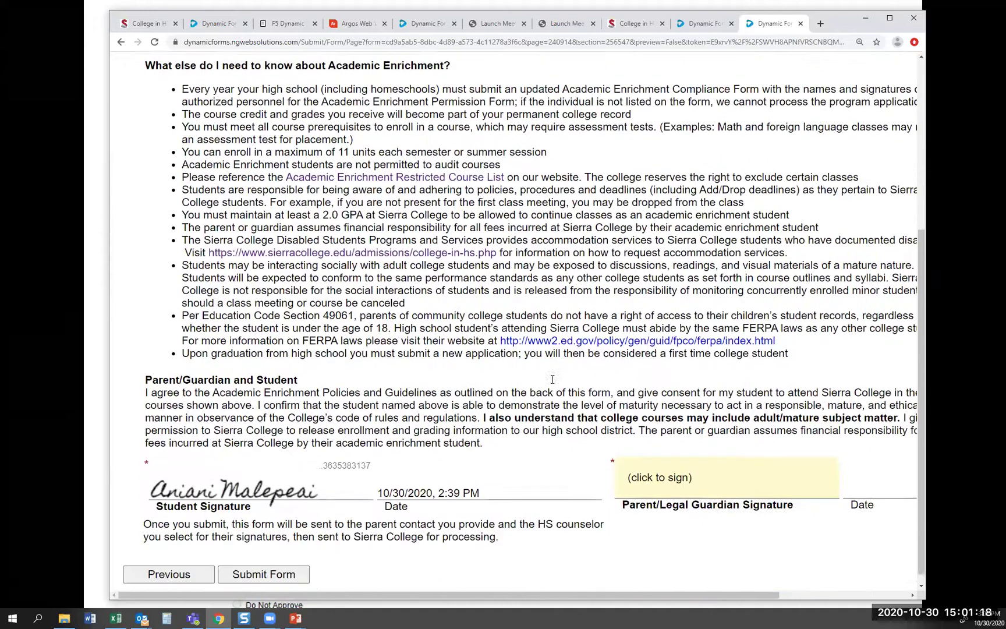
Sign electronically as parent/guardian using the autofilled name, then minimize Chrome and advance the slideshow
click(668, 483)
click(374, 346)
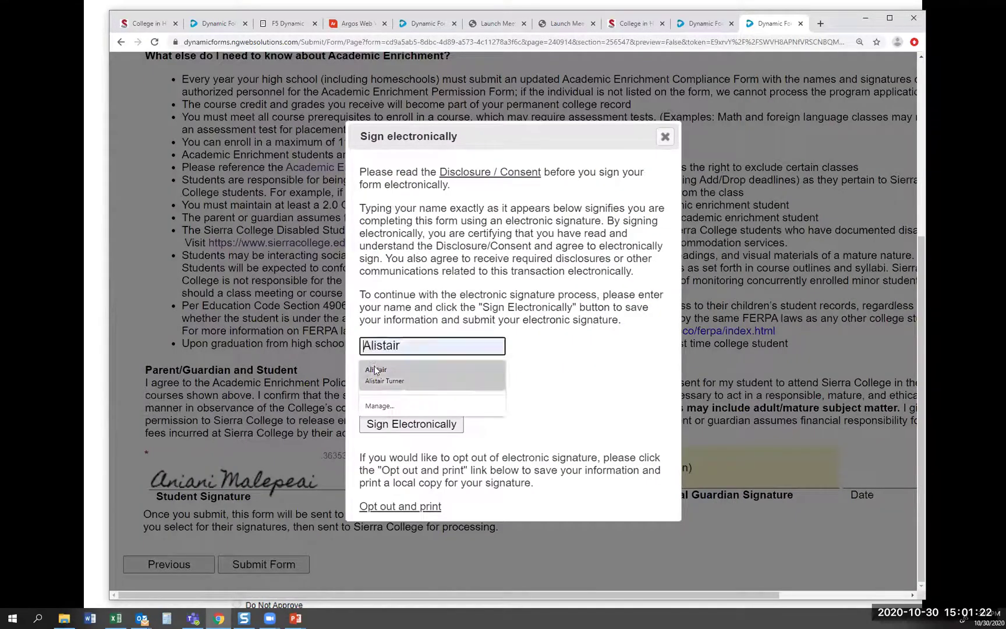
click(376, 375)
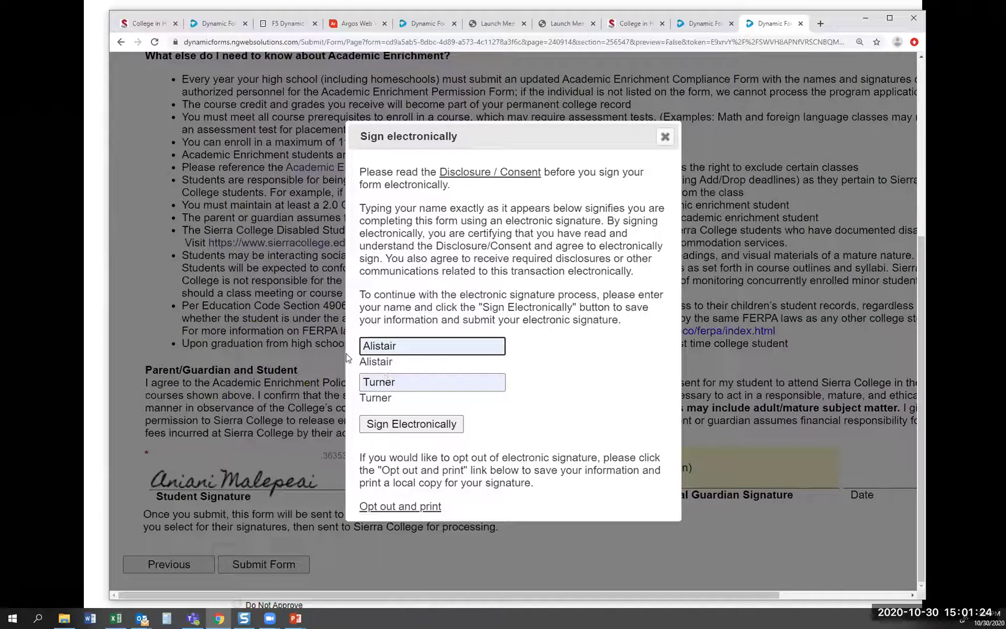
click(393, 427)
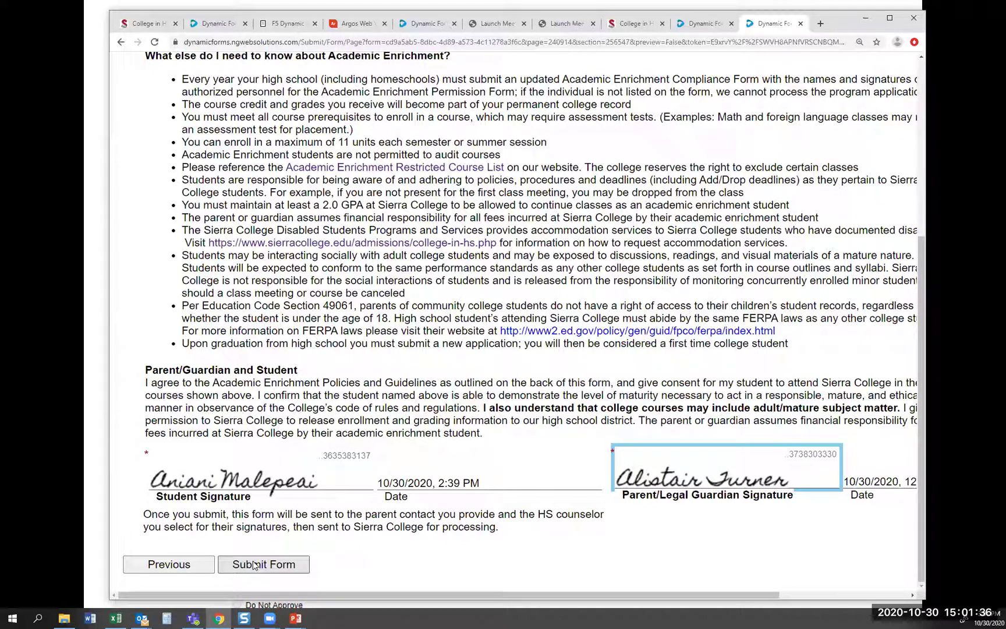
click(866, 20)
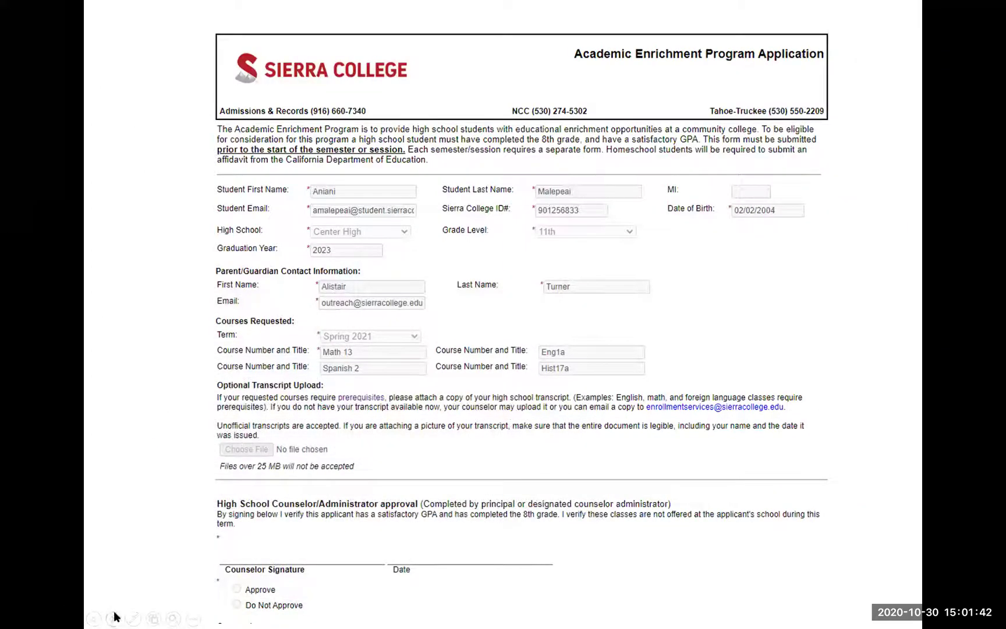
click(113, 617)
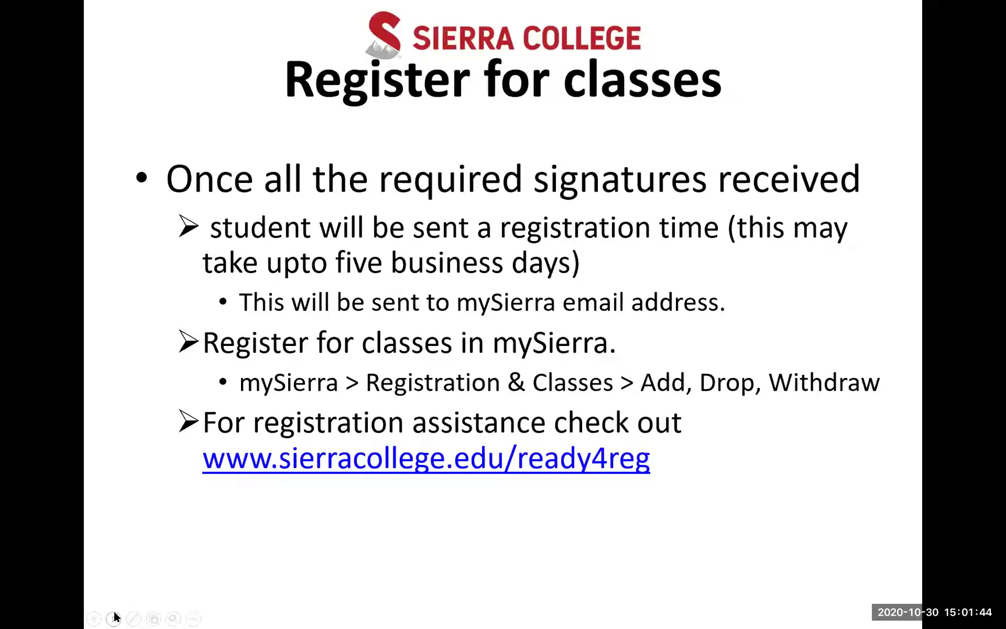